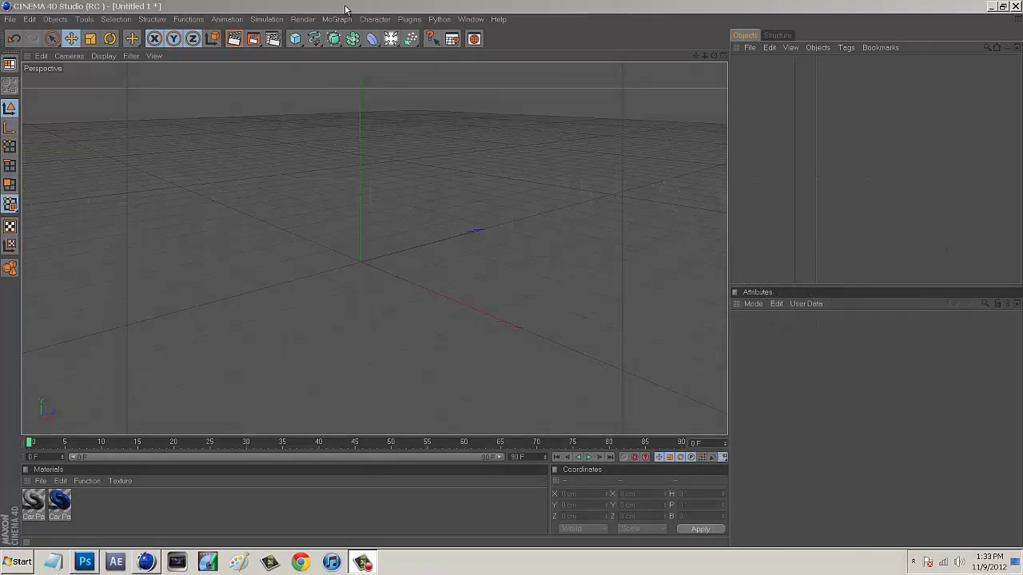
- Add a MoText object to the scene and set its depth to 60 cm
left_click(336, 19)
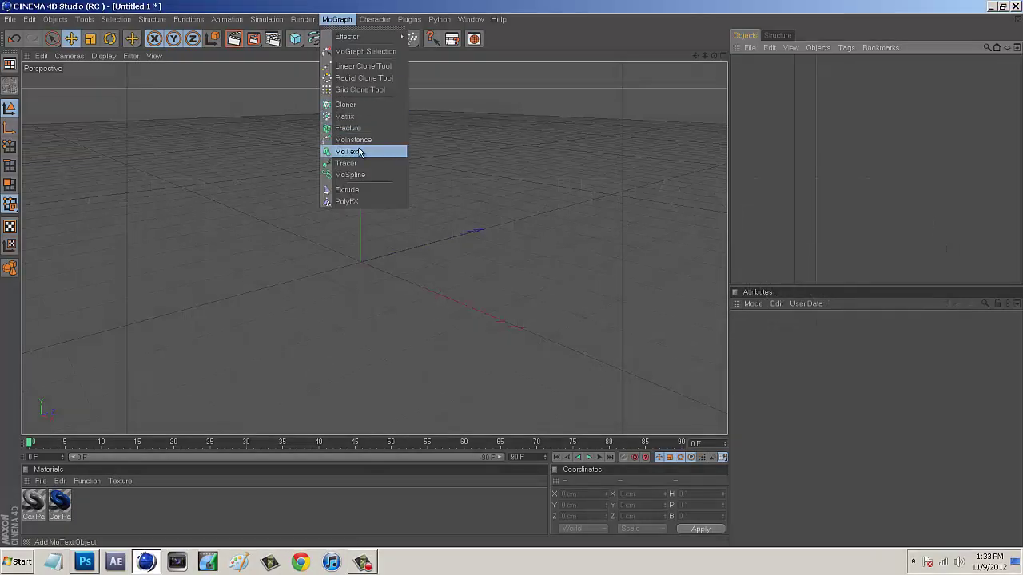
left_click(362, 151)
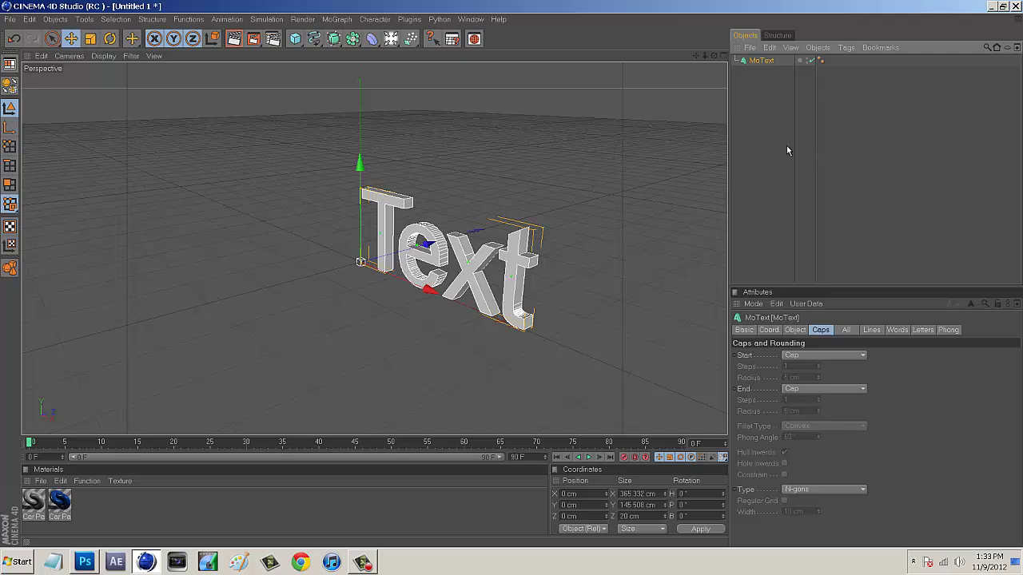
left_click(794, 330)
left_click_drag(791, 355, 737, 354)
type("60")
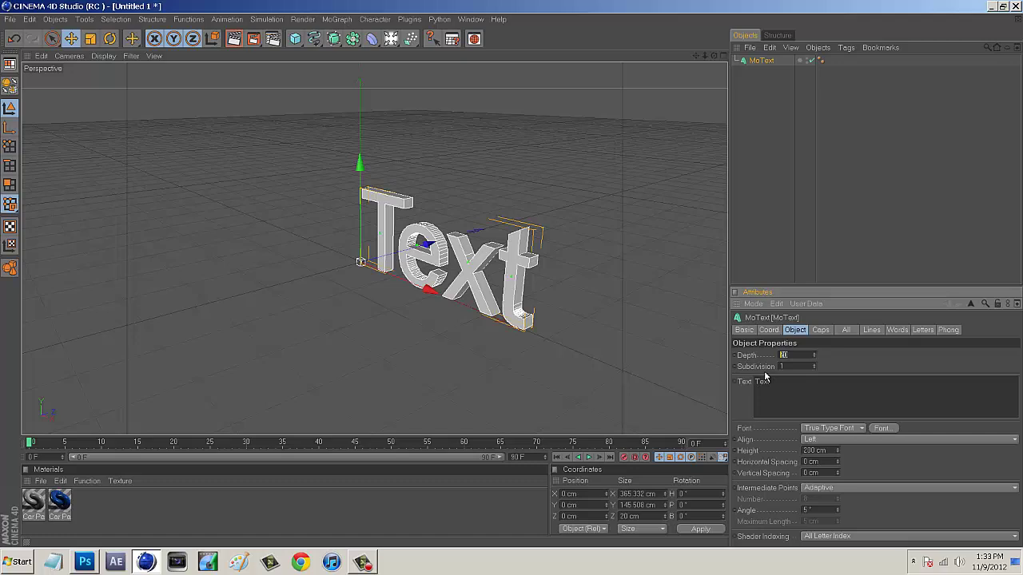
- Set the MoText object's alignment to Middle
left_click(831, 440)
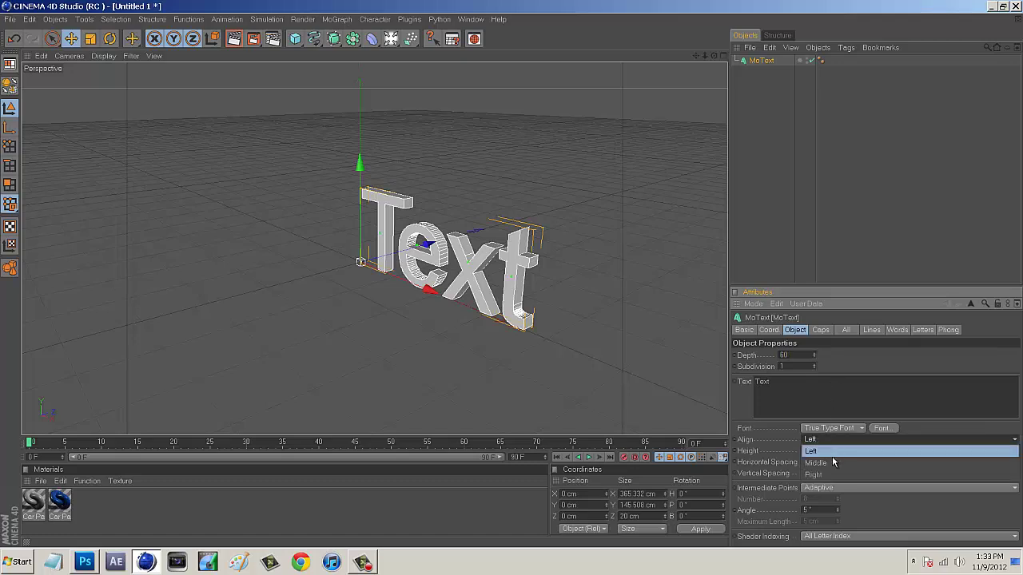
left_click(831, 451)
left_click(838, 233)
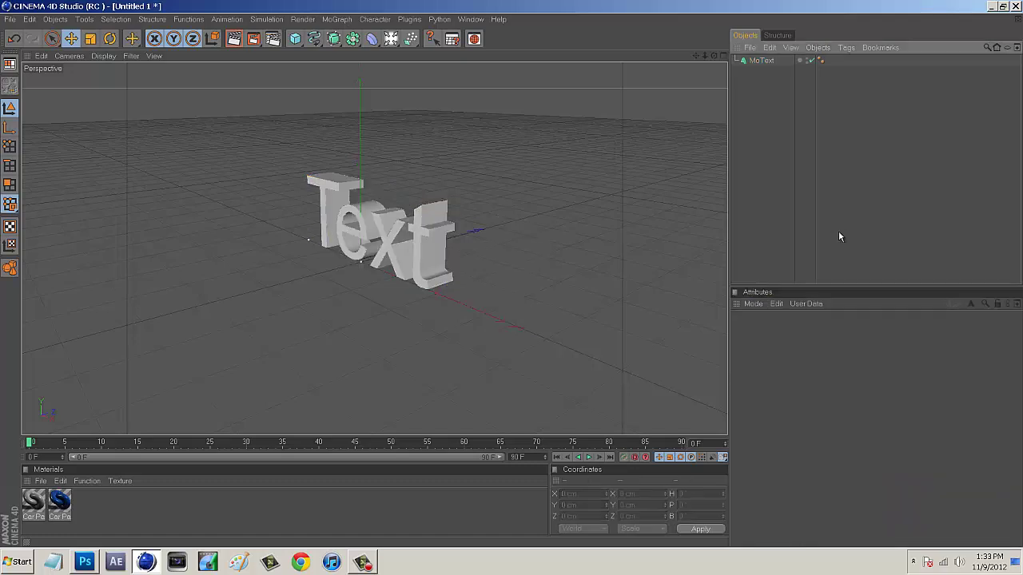
- Change the MoText font to TYPOGRAPH PRO in the ExtraBold style
left_click(770, 61)
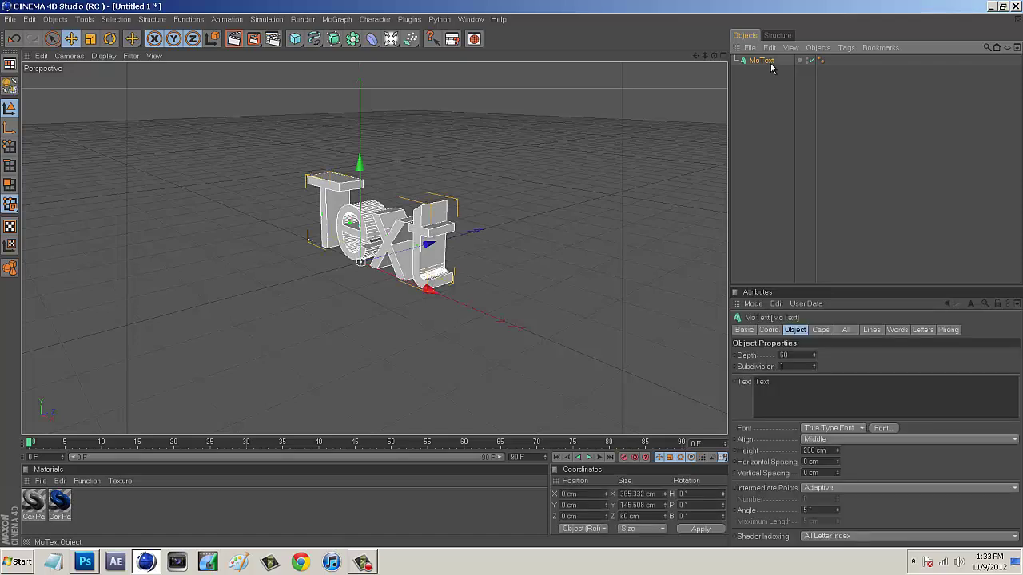
left_click(881, 429)
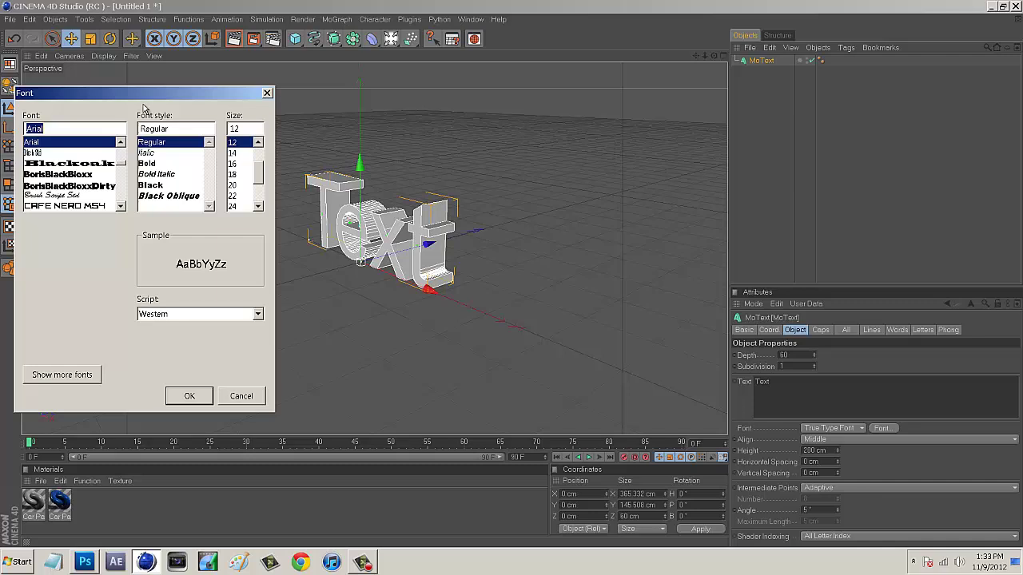
left_click_drag(616, 120, 616, 118)
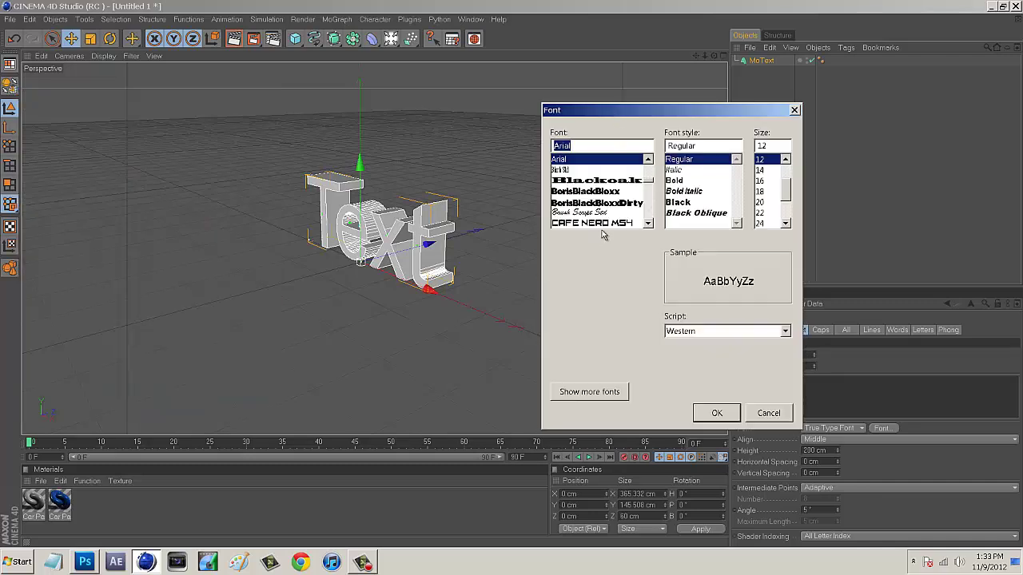
left_click(605, 193)
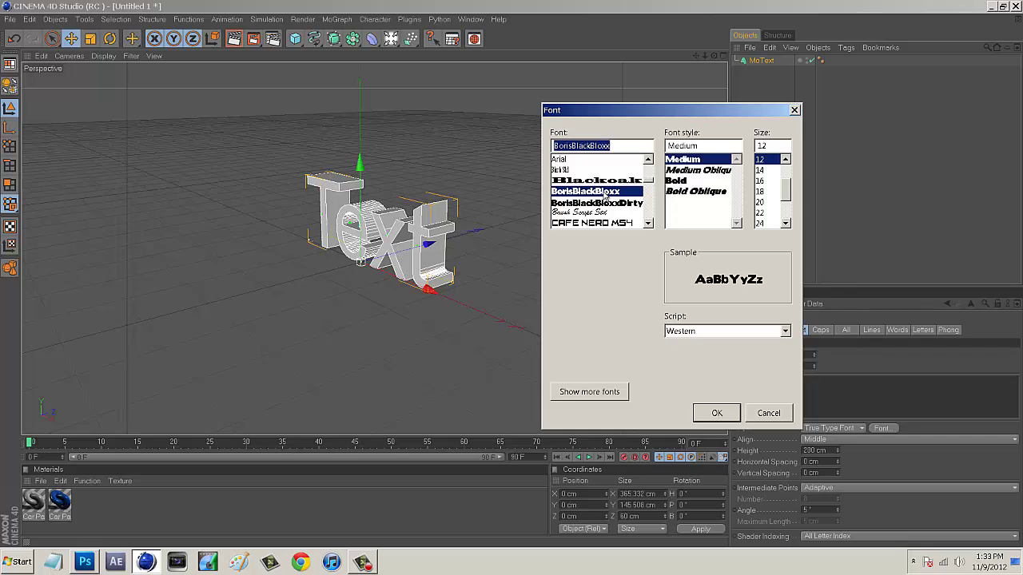
left_click(613, 224)
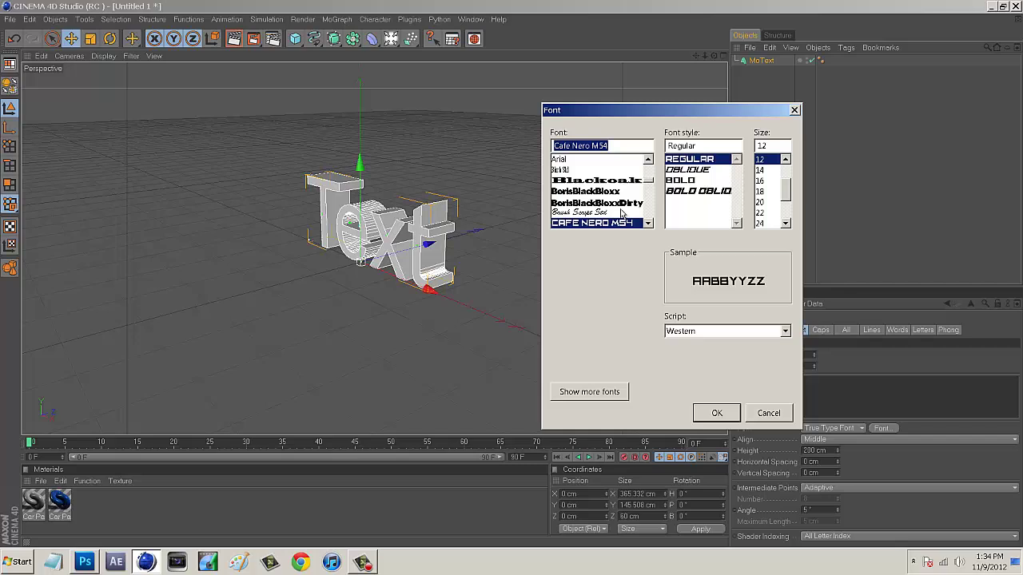
scroll(586, 208, "down", 3)
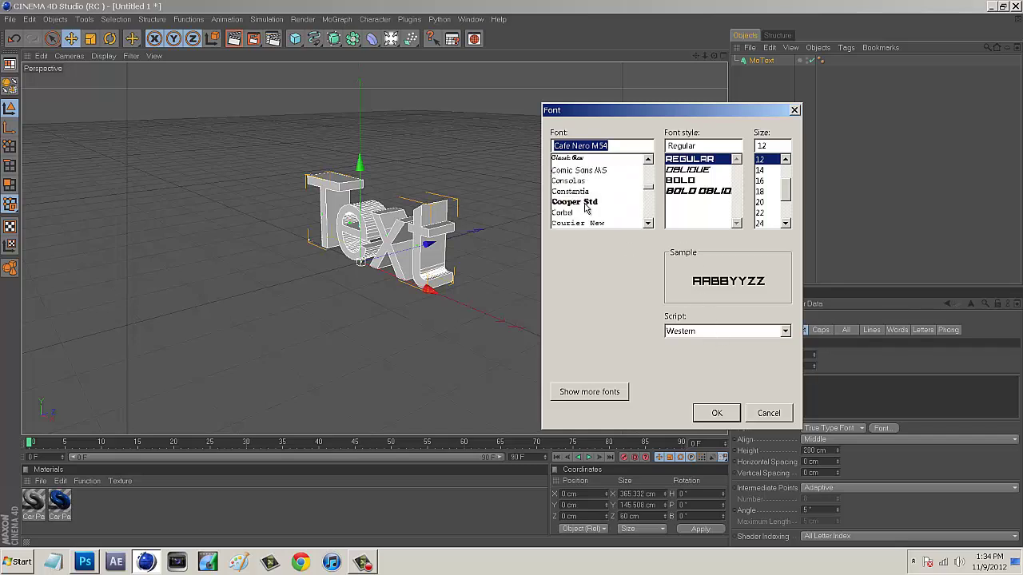
scroll(586, 208, "down", 15)
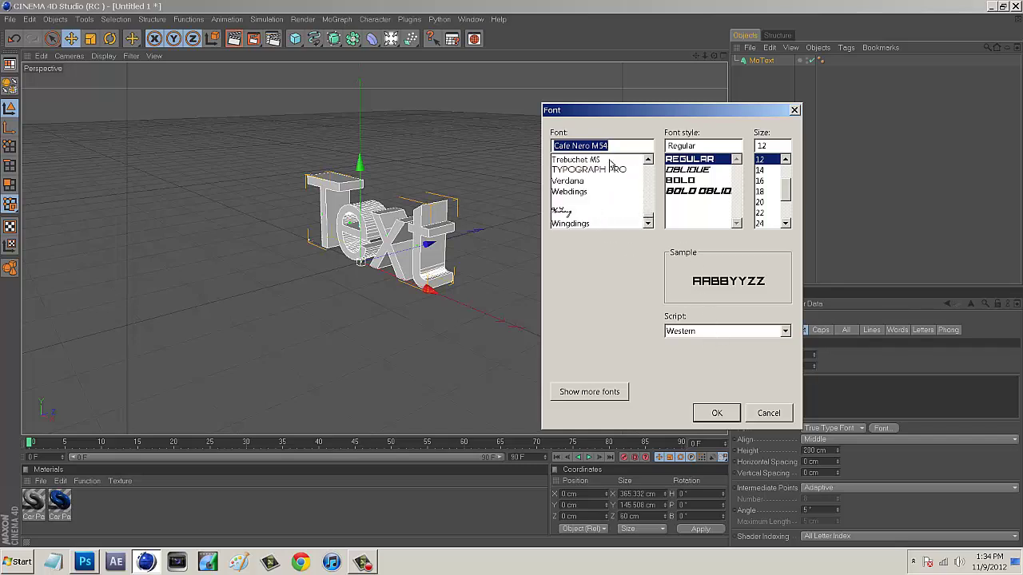
left_click(611, 170)
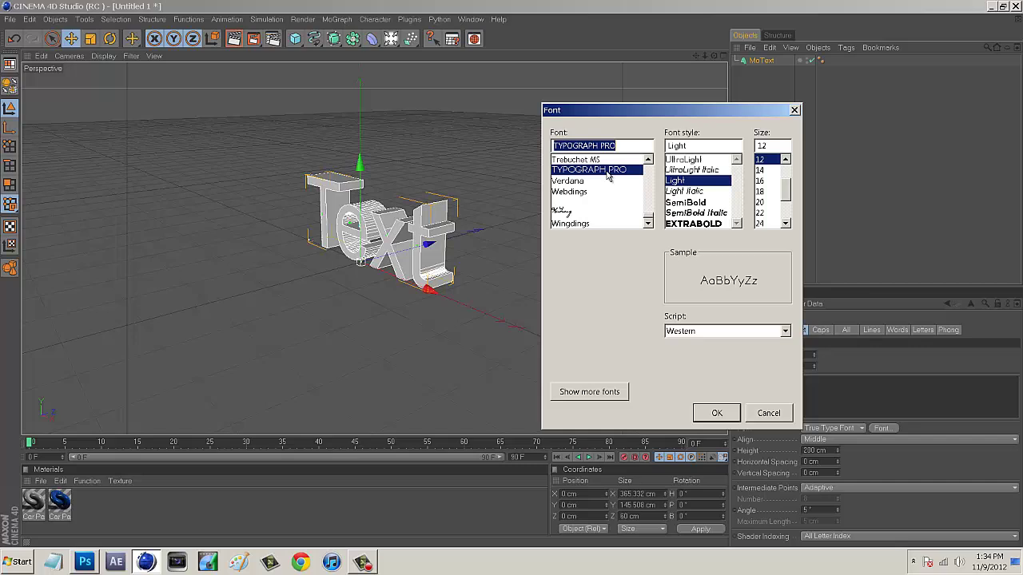
left_click(694, 225)
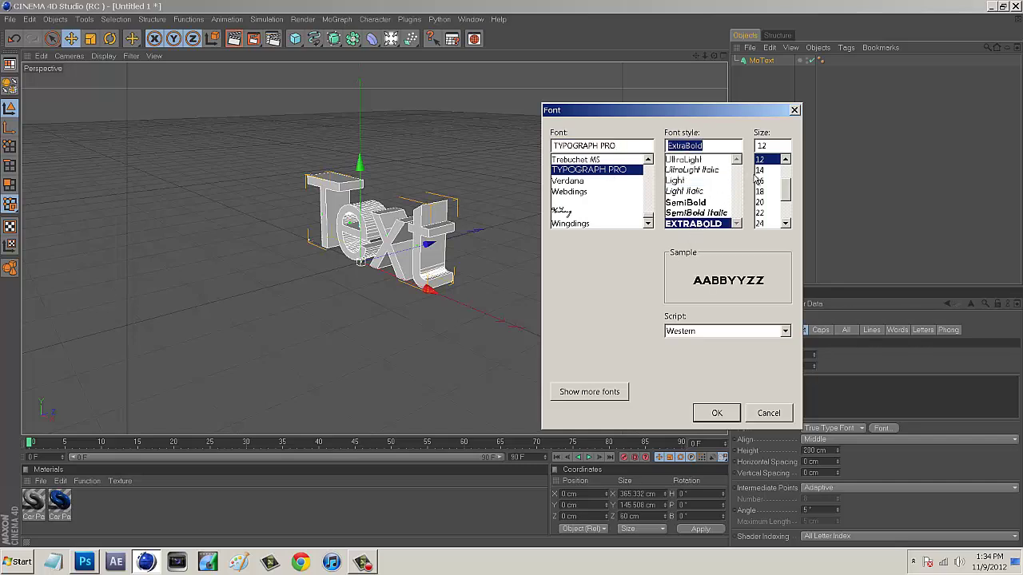
left_click(715, 415)
left_click(717, 413)
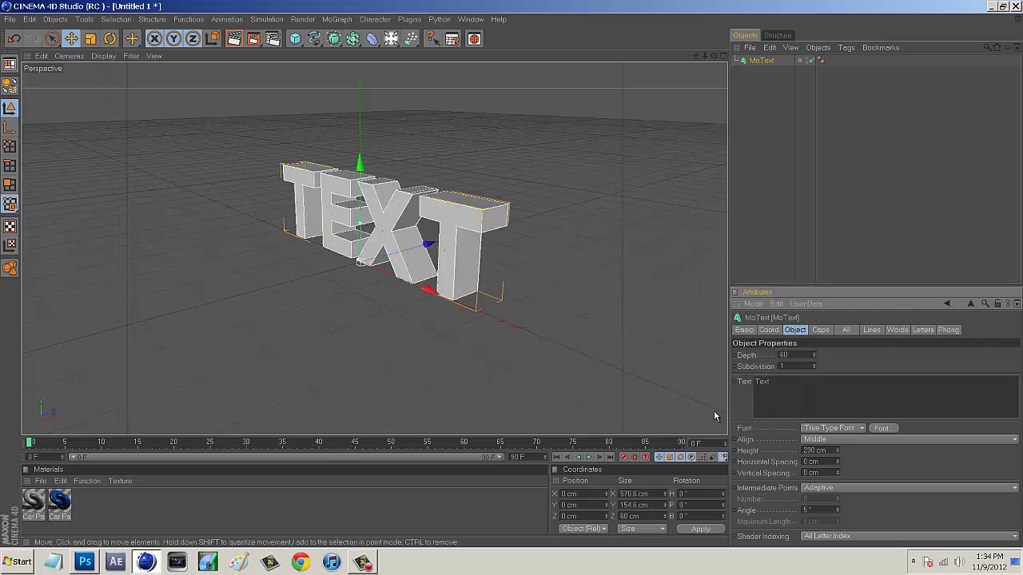
- Replace the placeholder wording of the MoText object with TUTORIAL
double_click(793, 384)
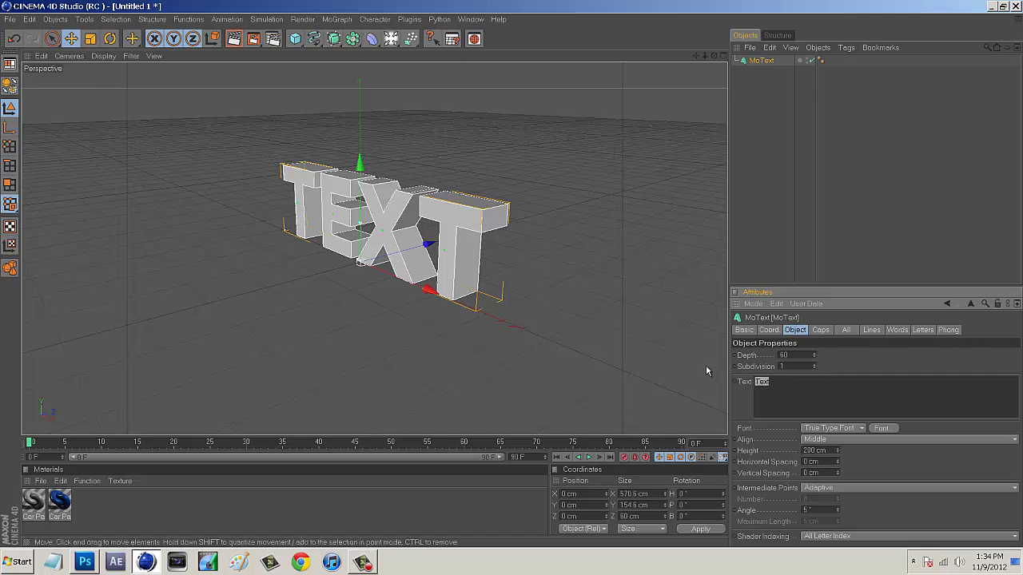
type("TUTORIAL")
key("Return")
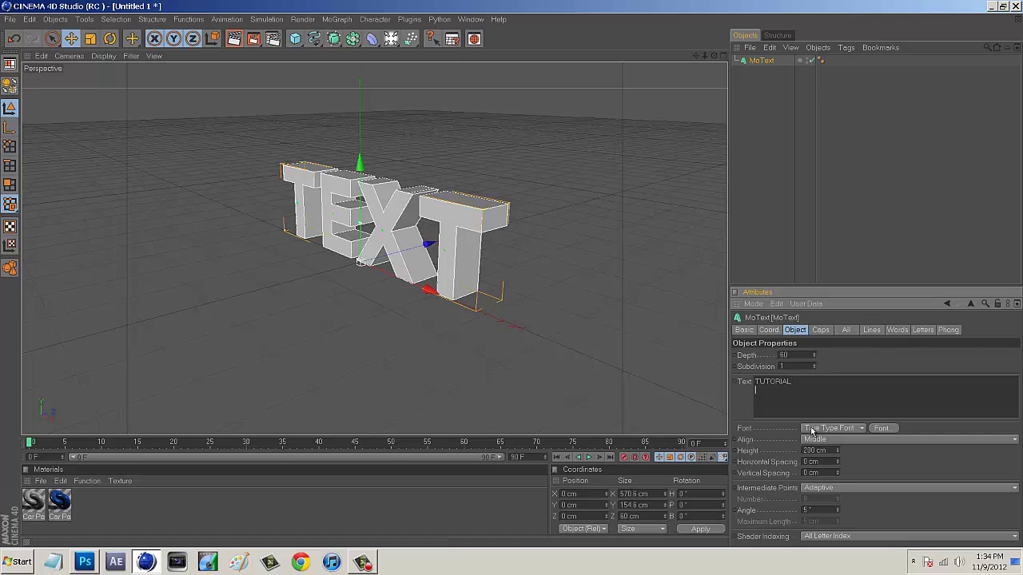
- Set the text's horizontal spacing to -10 cm
left_click(820, 462)
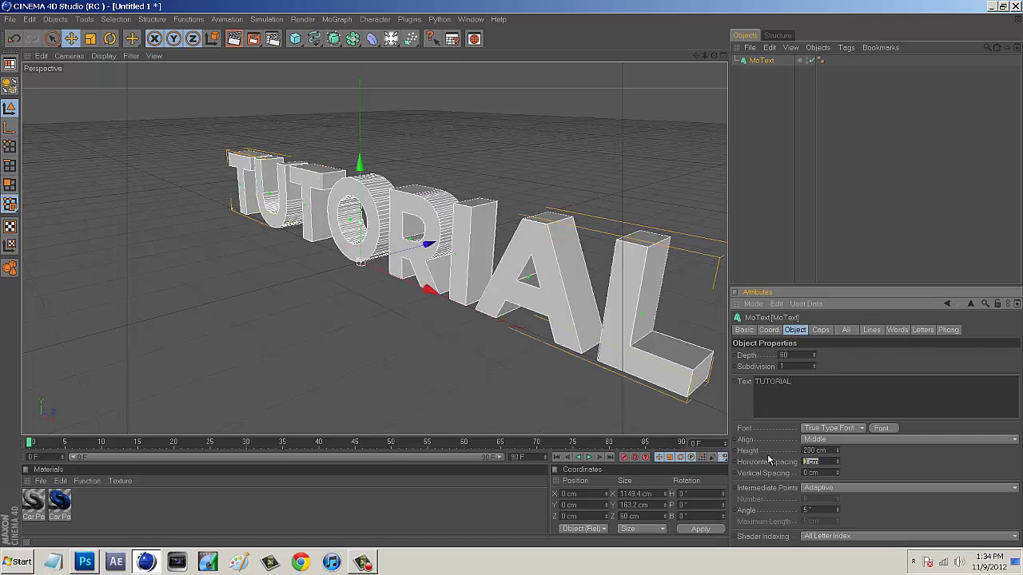
type("-10")
key("Return")
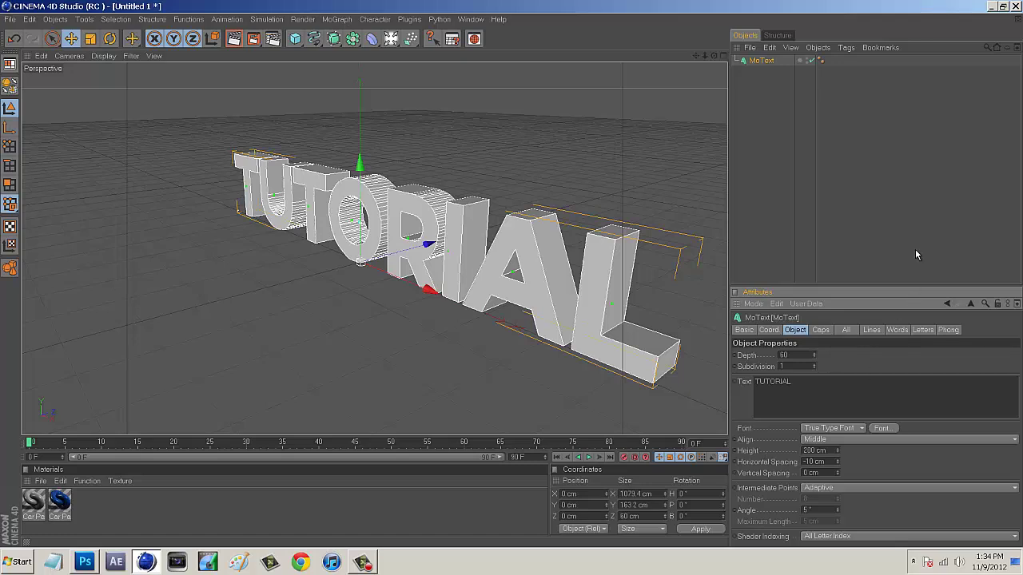
left_click(877, 251)
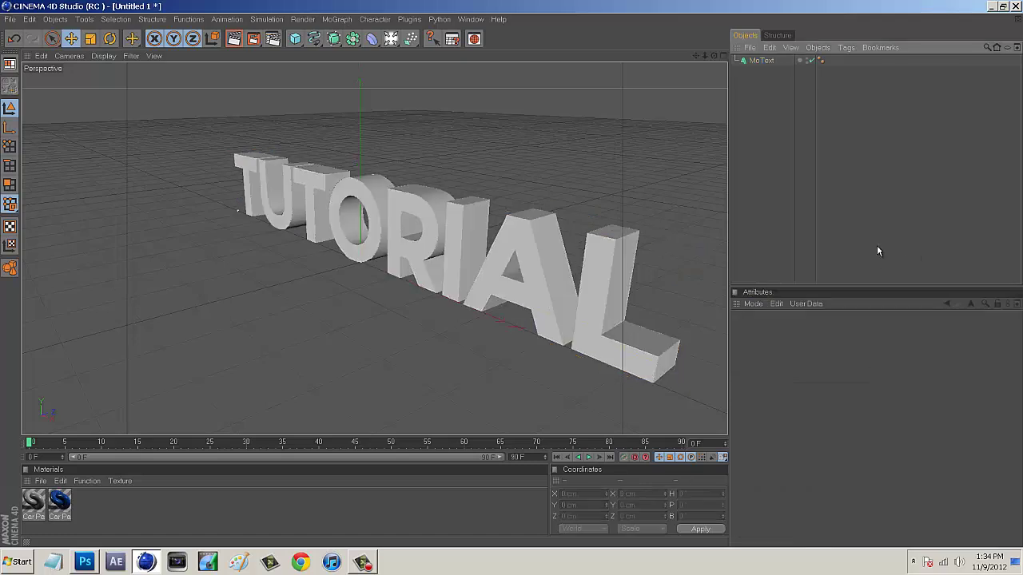
- Set both the start and end caps of the TUTORIAL text to Fillet Cap
left_click(761, 60)
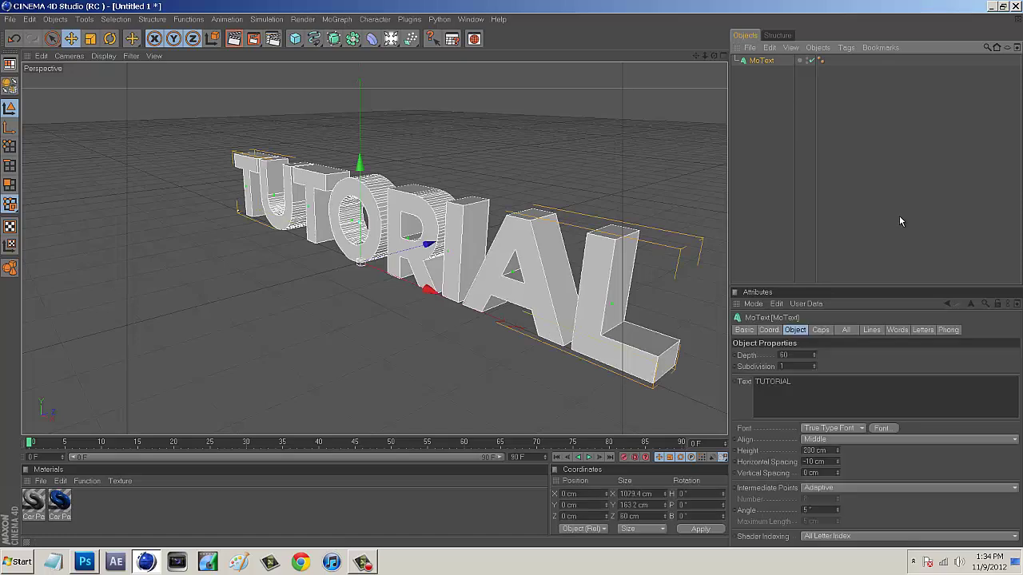
left_click(819, 330)
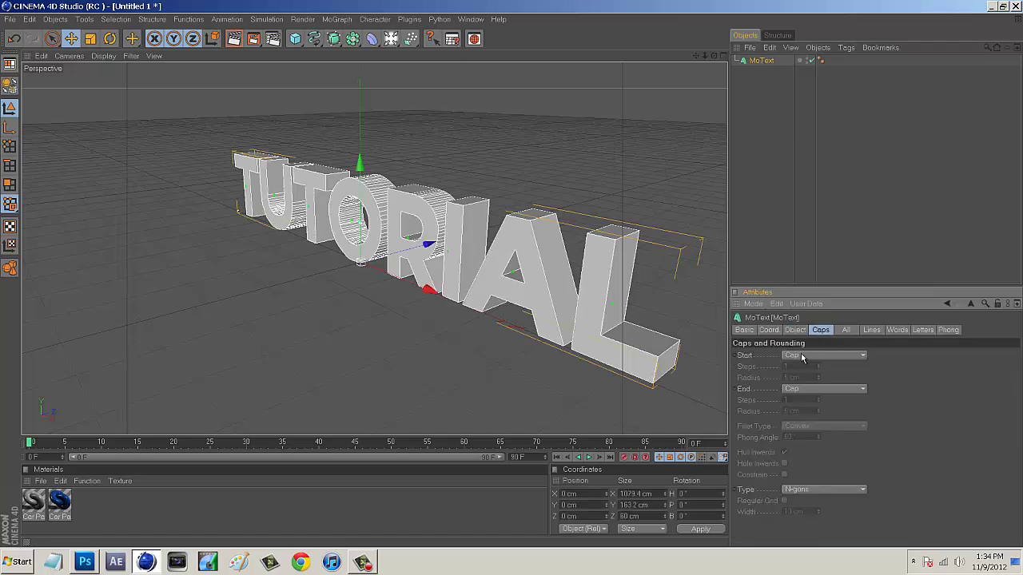
left_click(802, 356)
left_click(799, 403)
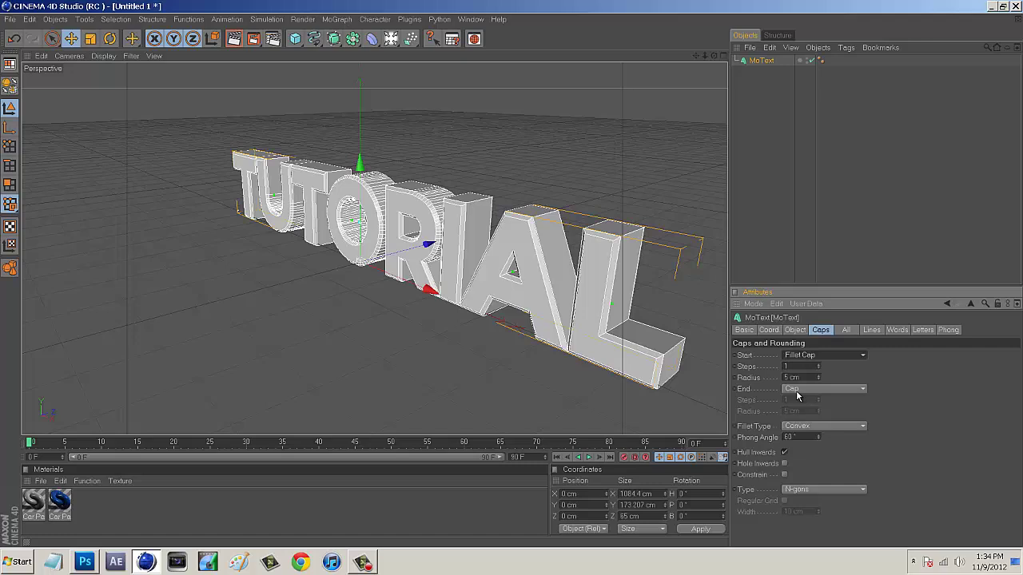
left_click(799, 389)
left_click(799, 412)
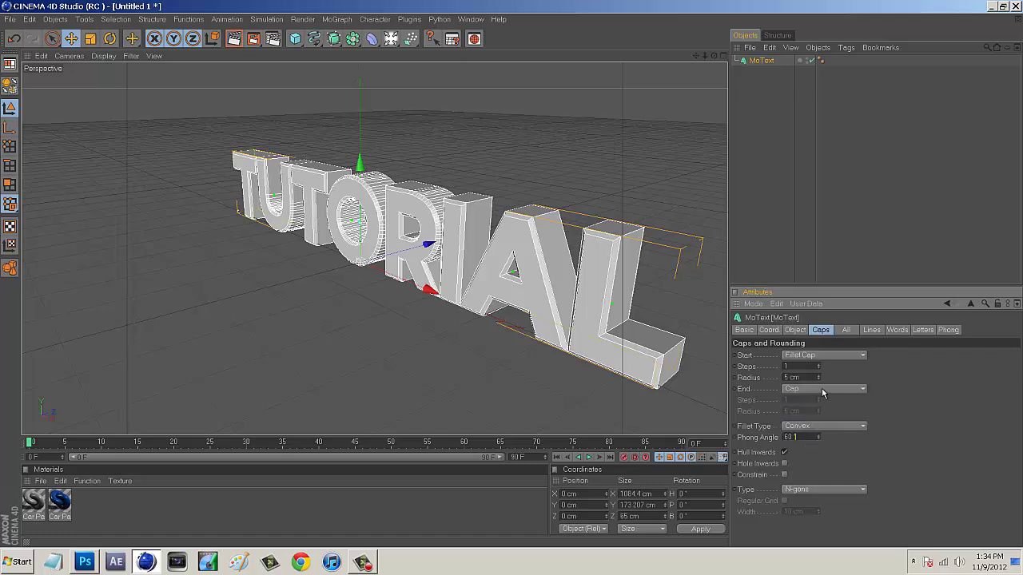
left_click(821, 388)
left_click(801, 435)
left_click(823, 246)
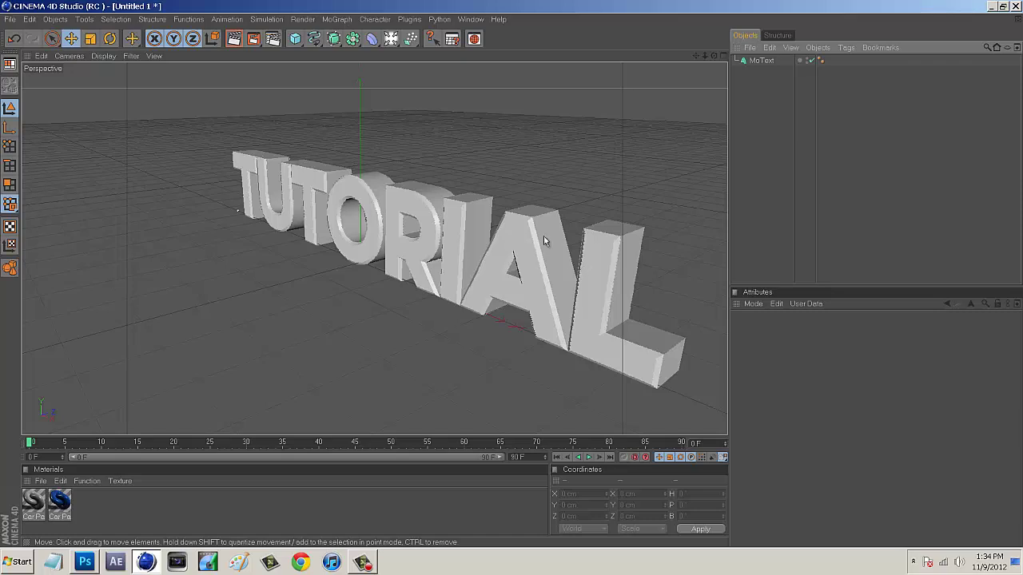
- Set the fillet steps of the text's start and end caps to 20
left_click(759, 61)
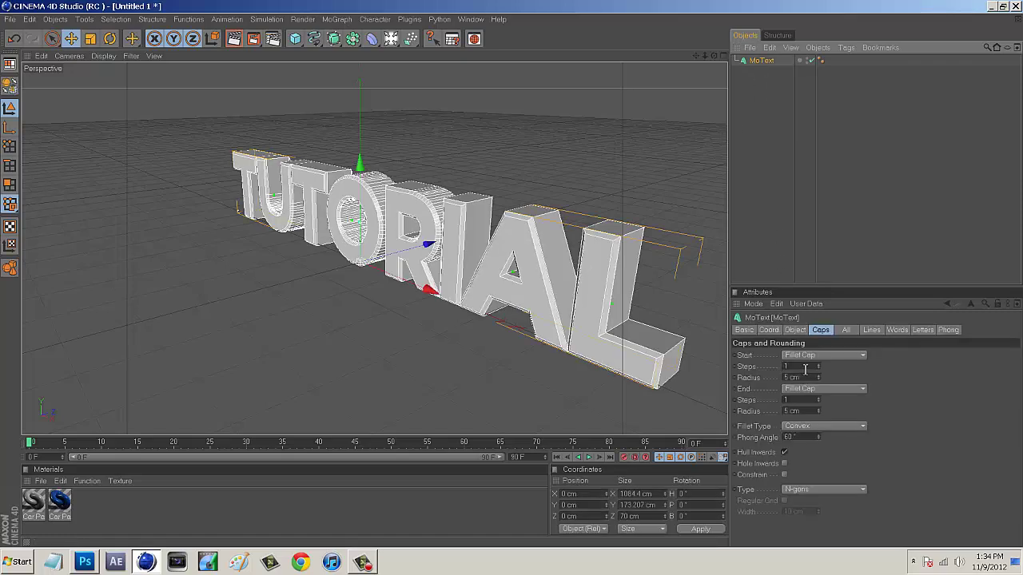
type("20")
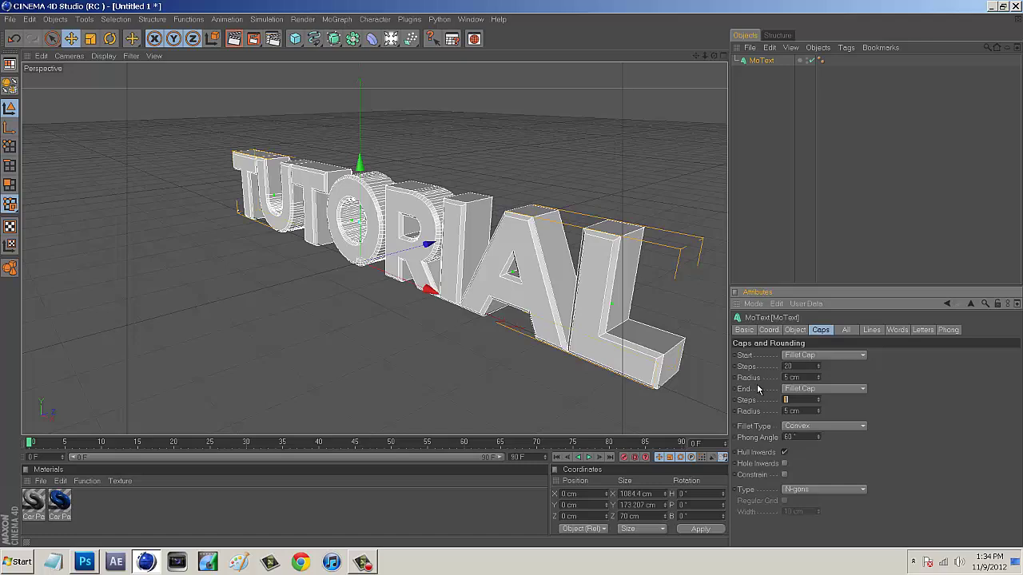
key("Tab")
left_click(839, 208)
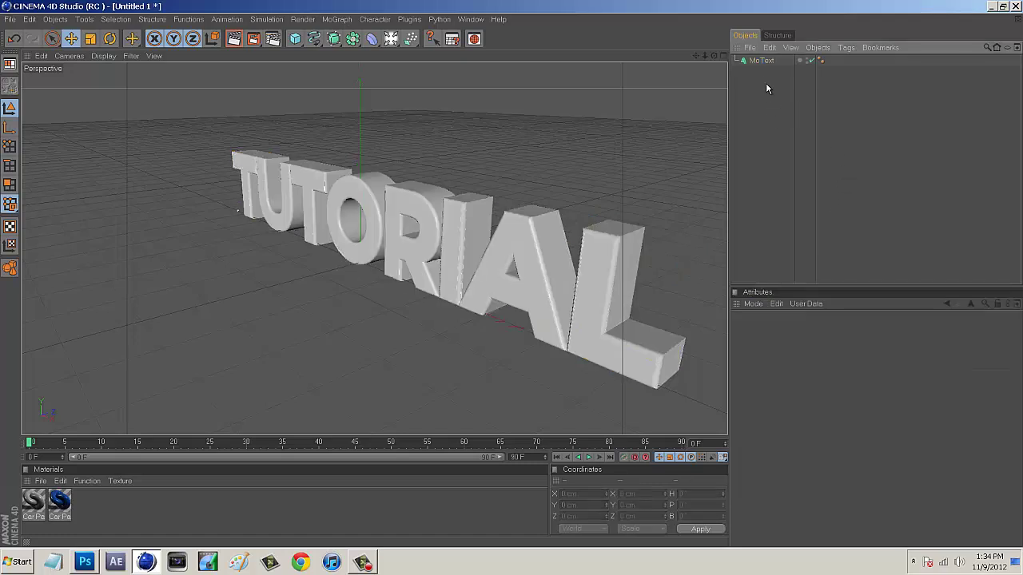
- Duplicate the TUTORIAL MoText object in place
left_click(767, 61)
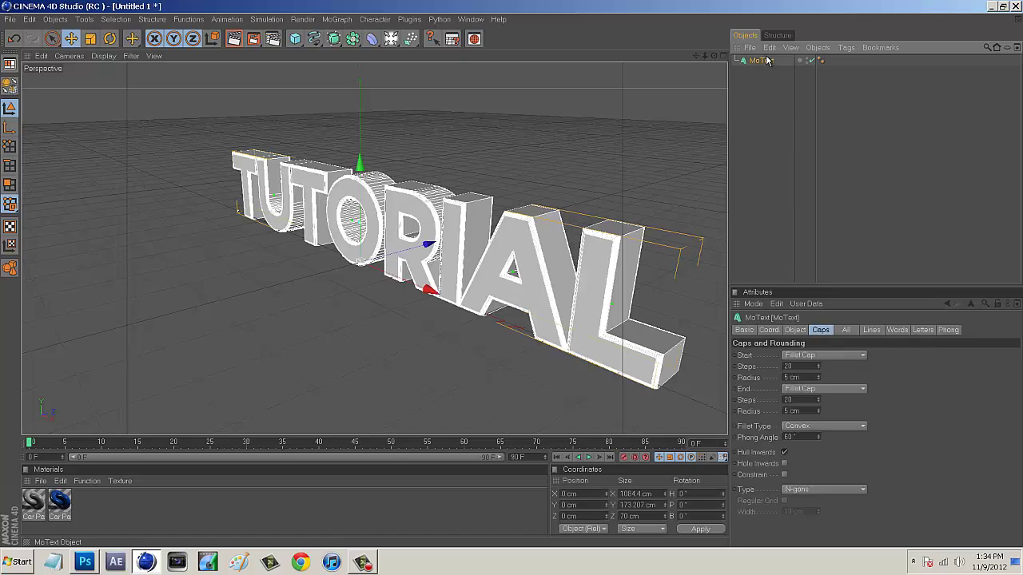
key("ctrl+c")
key("ctrl+v")
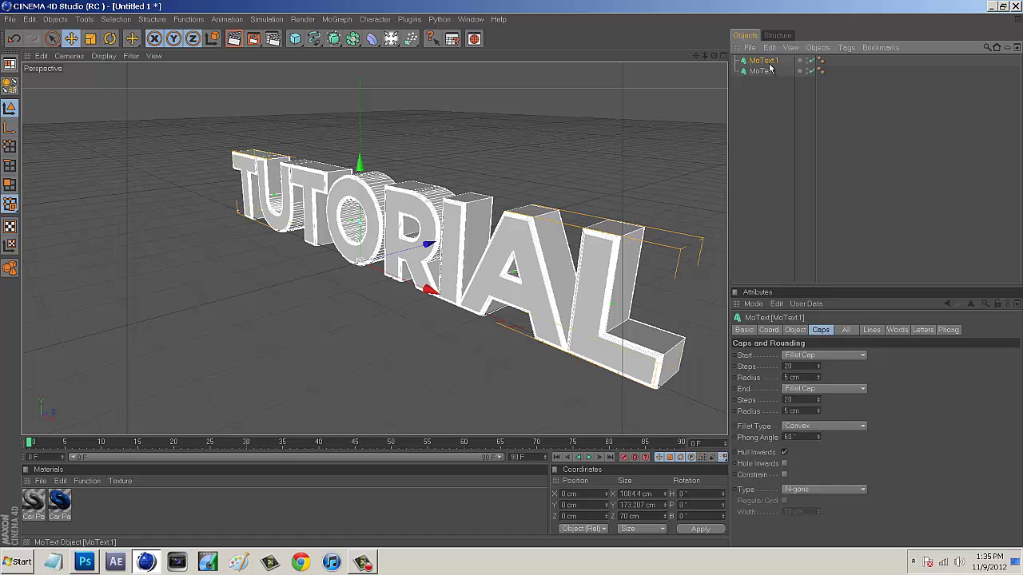
- Set the start and end cap radius of the duplicated text, MoText.1, to 4 cm
left_click(767, 88)
double_click(769, 62)
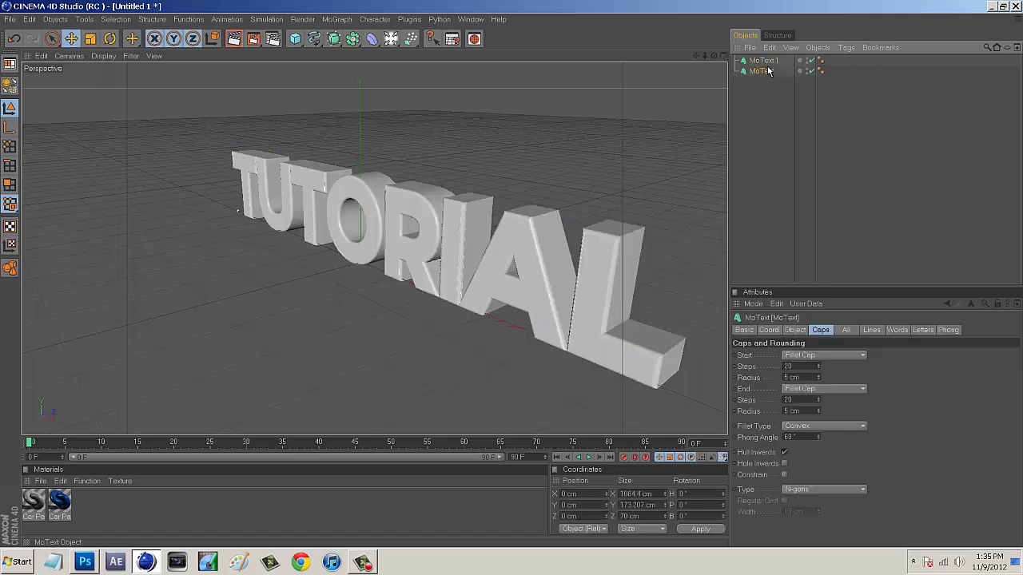
key("Return")
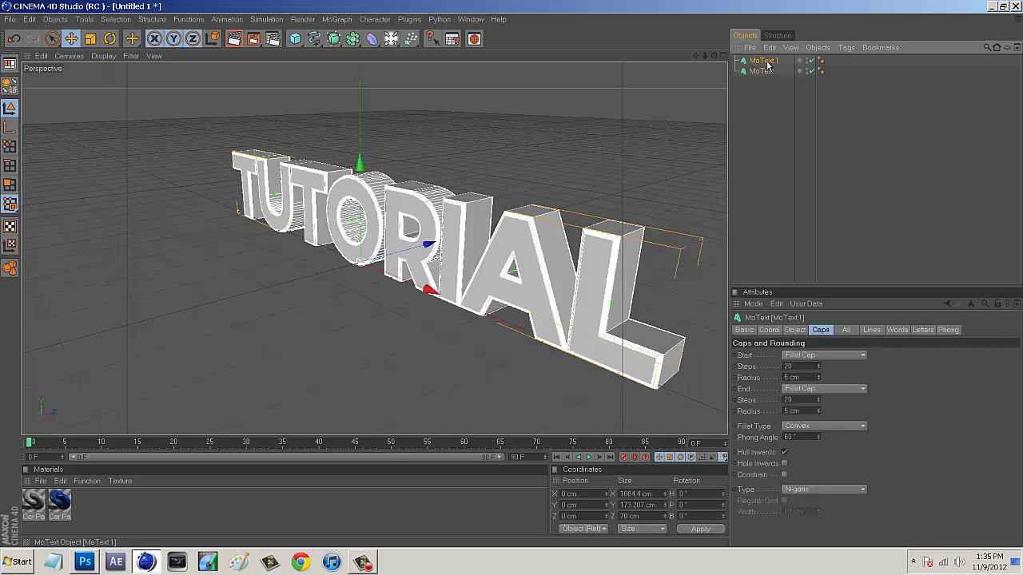
left_click(807, 377)
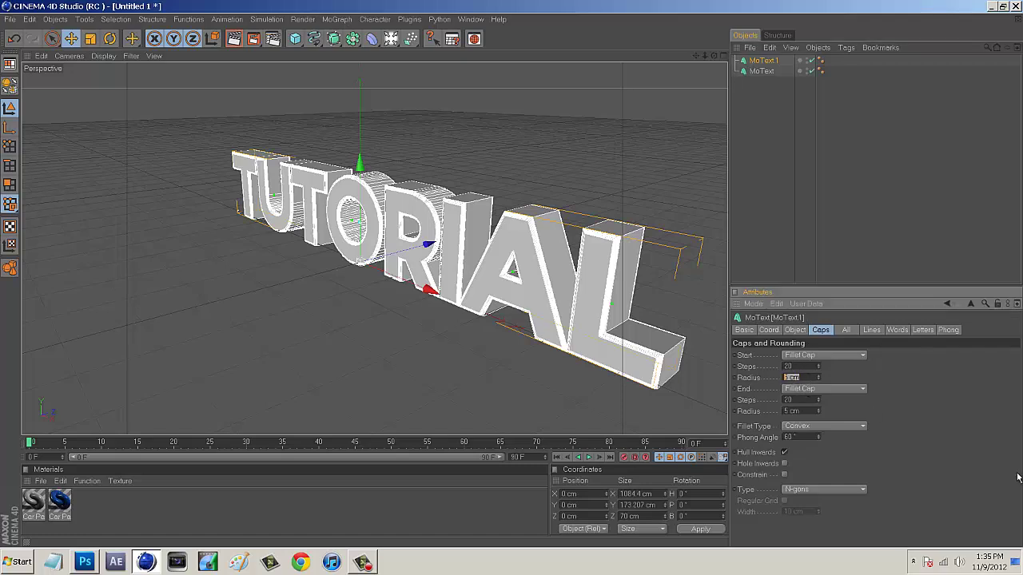
type("4")
left_click(807, 411)
type("4")
left_click(882, 224)
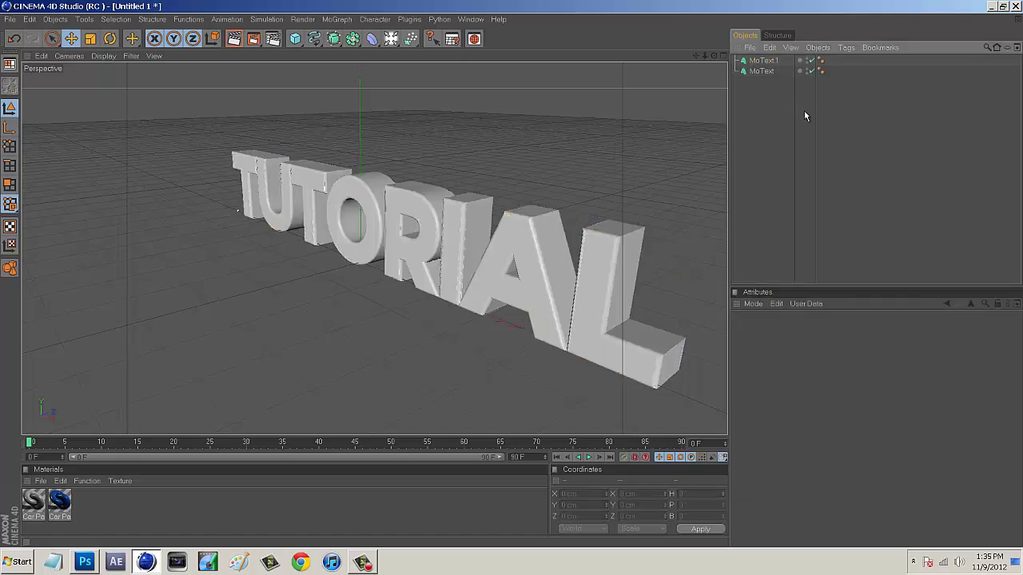
- Set both the start and end cap radius of the original MoText object to 8 cm
left_click(765, 71)
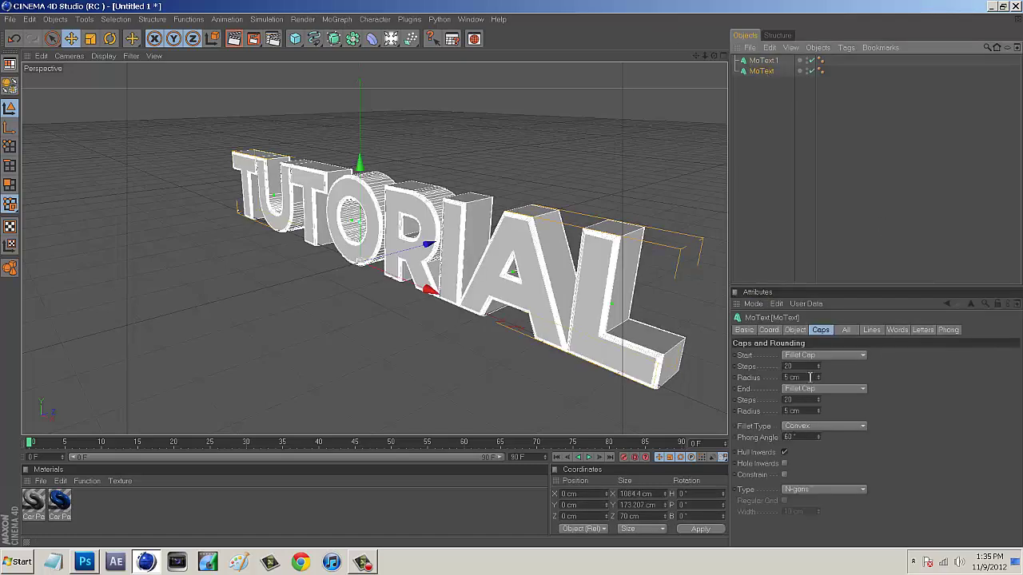
left_click(809, 377)
type("8")
left_click(804, 410)
type("8")
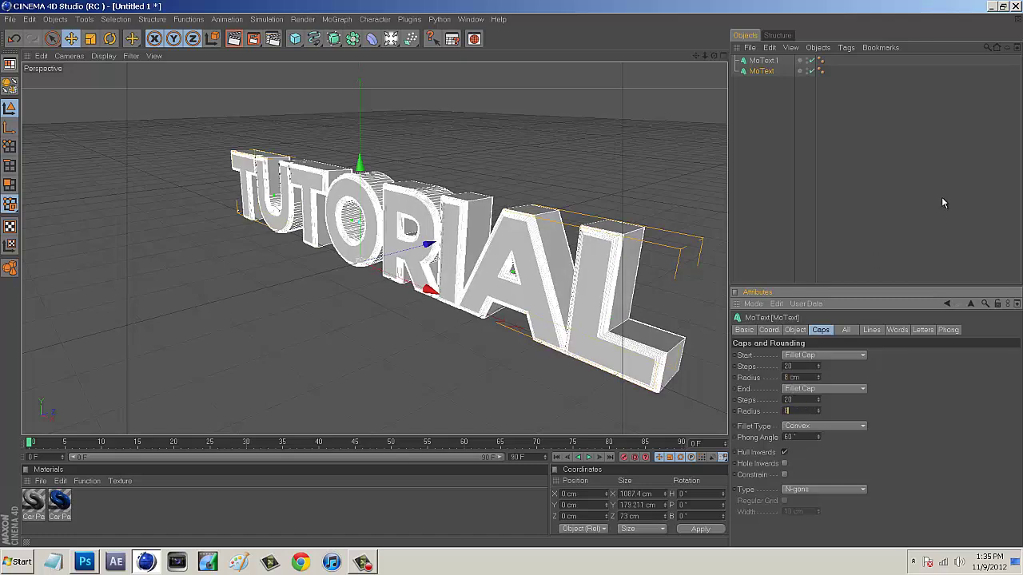
left_click(943, 203)
left_click(767, 71)
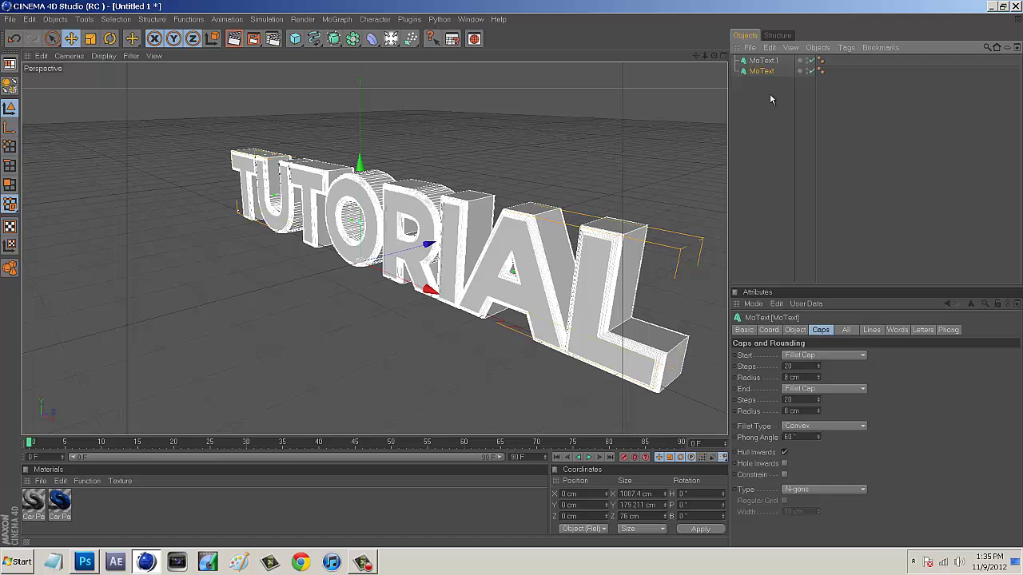
- Move MoText.1 forward along its Z axis so that it sits in front of the original text
left_click(780, 62)
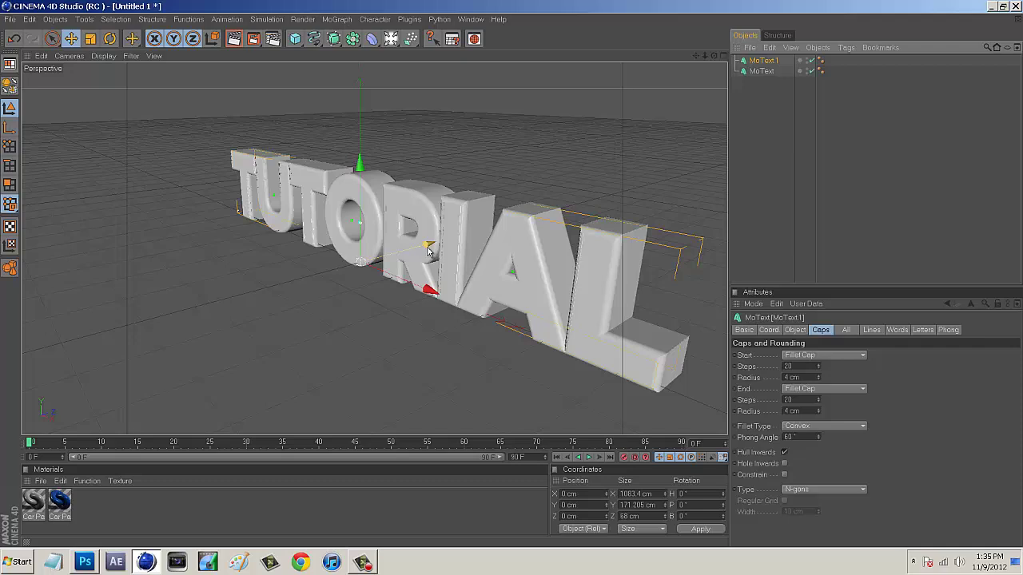
left_click_drag(427, 250, 512, 280)
left_click(833, 126)
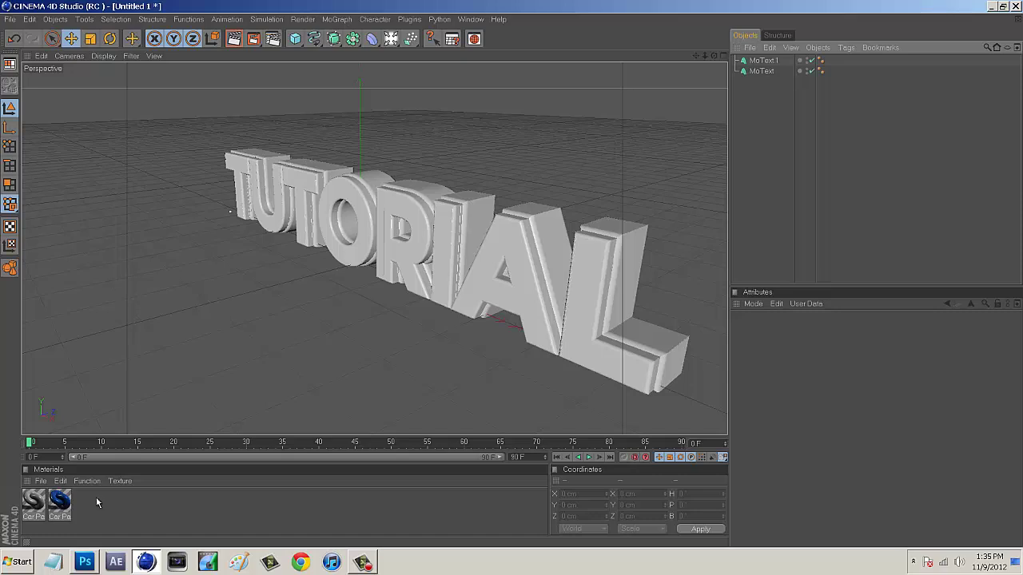
- Browse the Glossy materials among the Broadcast material presets without loading any
left_click(45, 481)
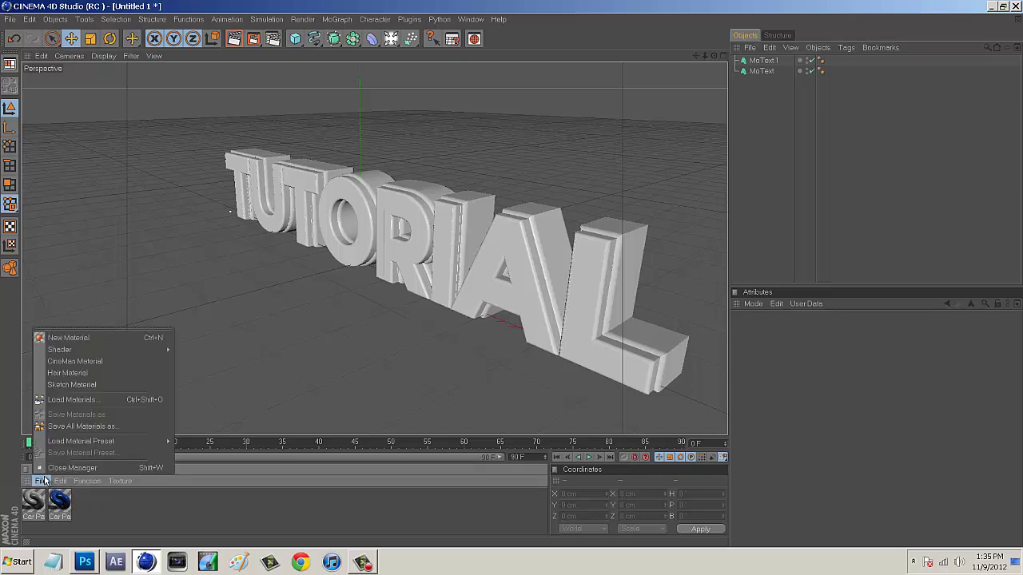
left_click(53, 479)
left_click(45, 479)
mouse_move(72, 441)
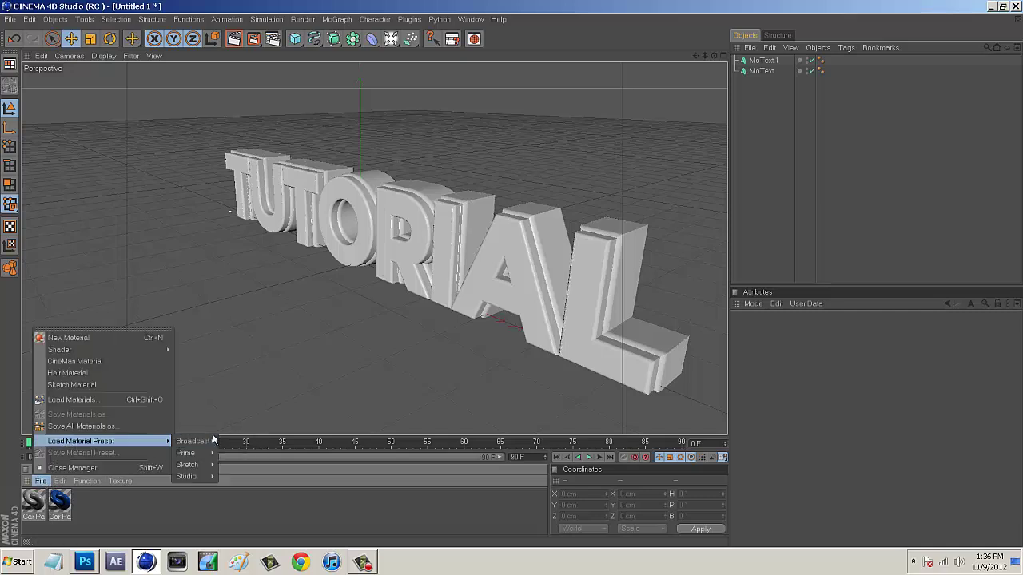
mouse_move(196, 441)
mouse_move(238, 453)
mouse_move(284, 453)
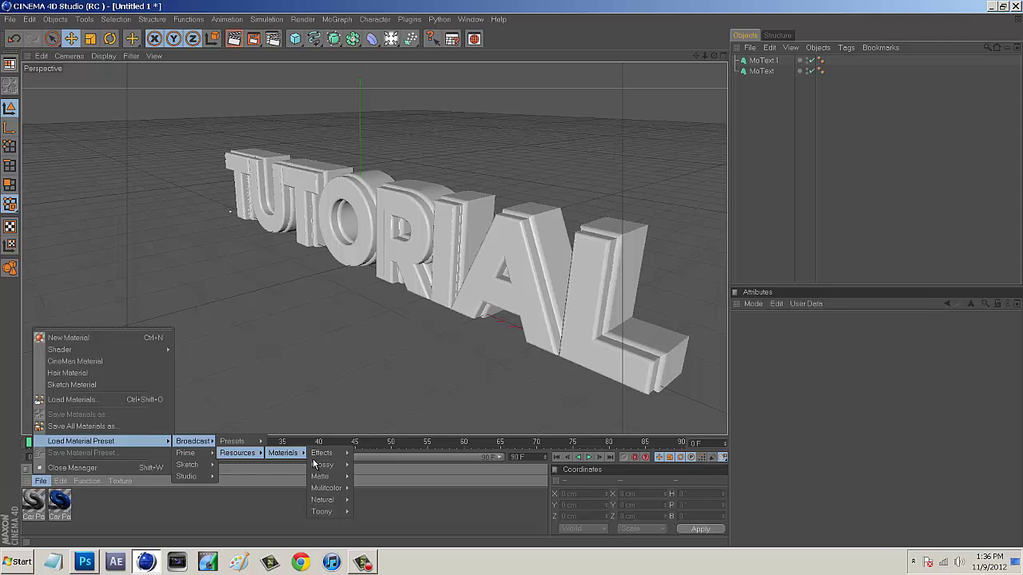
mouse_move(314, 463)
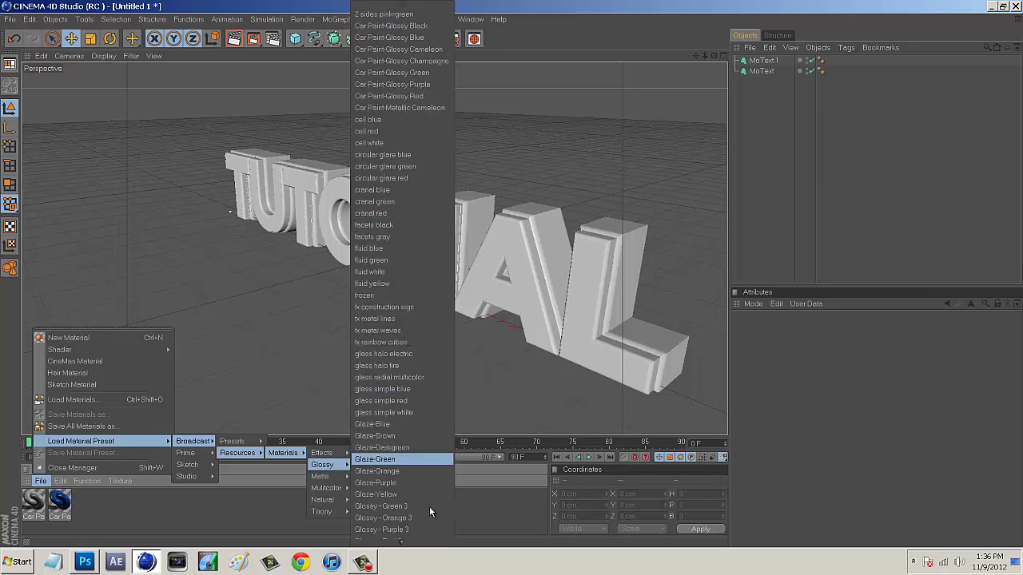
mouse_move(401, 541)
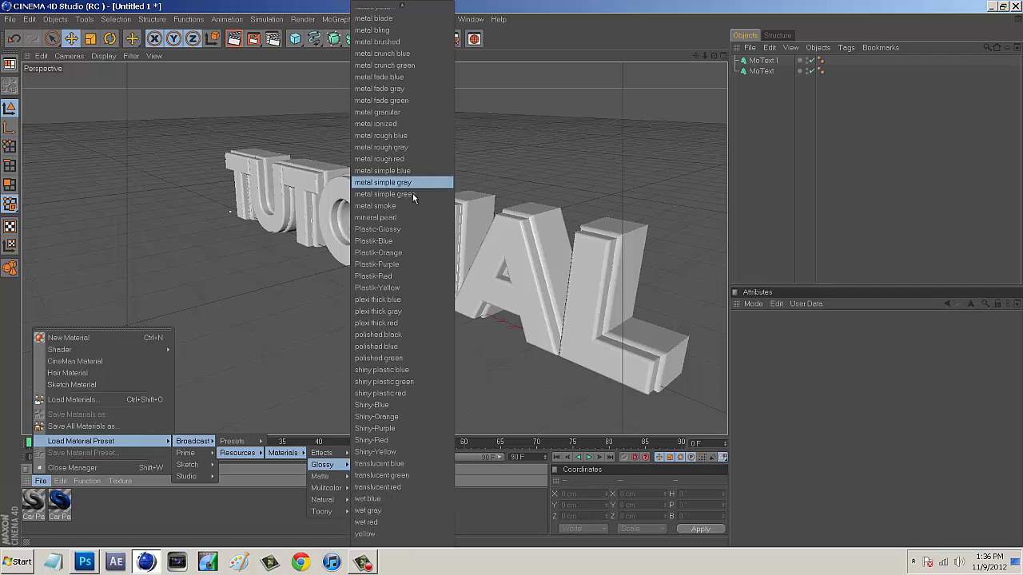
mouse_move(437, 4)
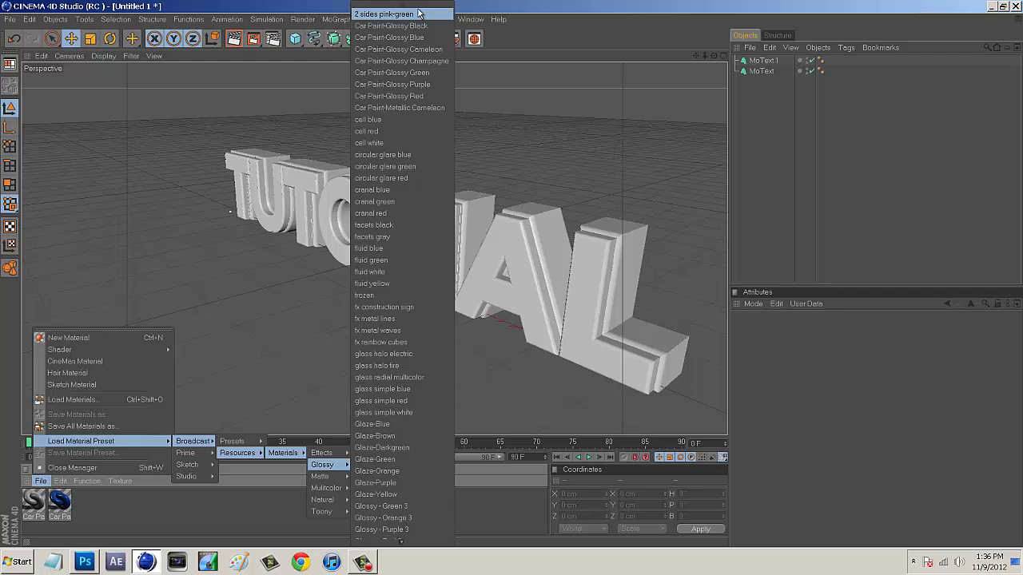
left_click(162, 462)
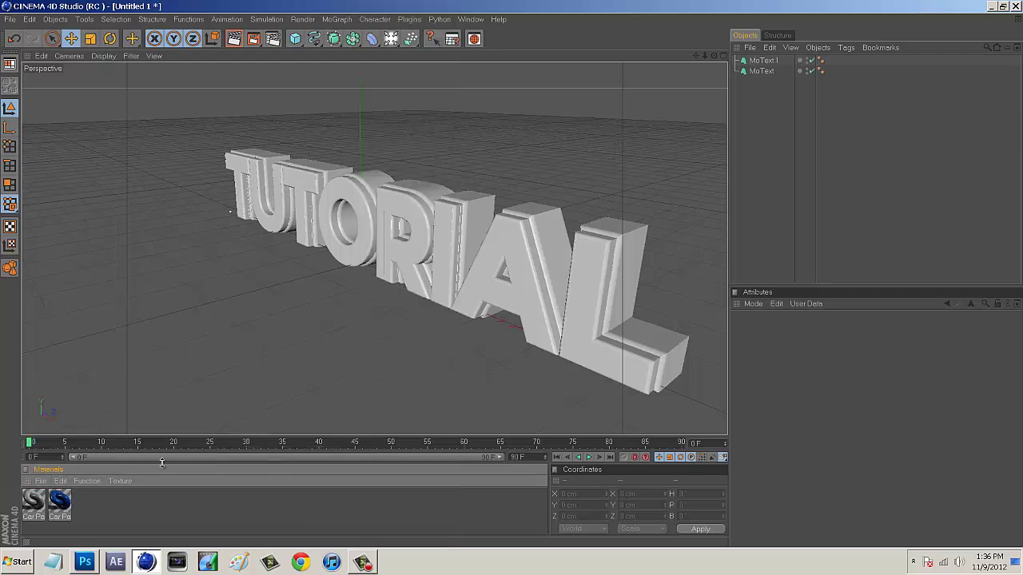
- Apply the Car Paint-Glossy Blue material to MoText.1
left_click(59, 503)
left_click(105, 503)
mouse_move(61, 503)
left_mouse_down()
mouse_move(675, 370)
mouse_move(778, 197)
mouse_move(768, 78)
mouse_move(779, 61)
left_mouse_up()
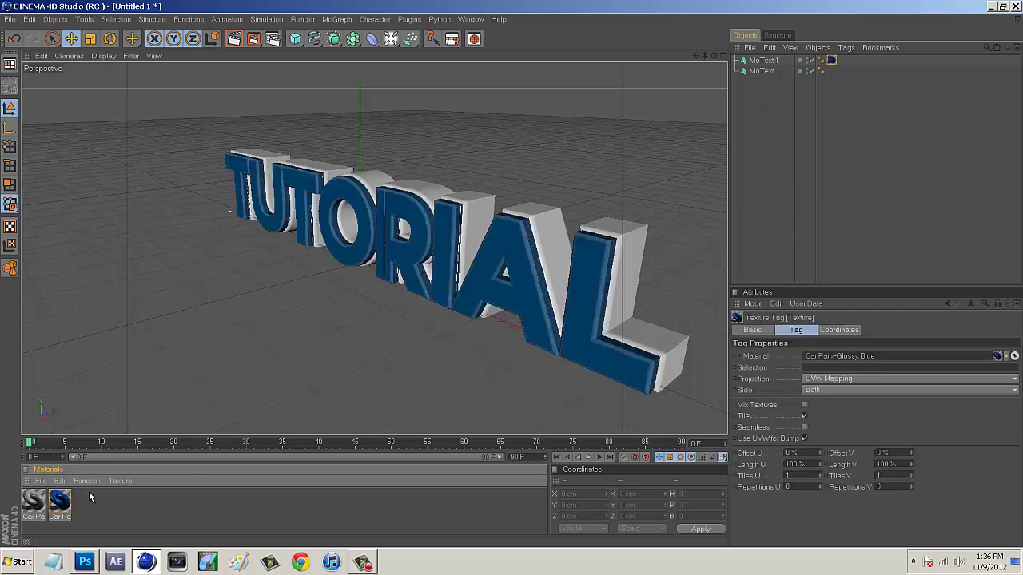
- Add the Car Paint-Glossy Green material to MoText.1 and restrict it to the front rounding with selection R1
mouse_move(34, 502)
left_mouse_down()
mouse_move(511, 423)
mouse_move(885, 187)
mouse_move(779, 63)
left_mouse_up()
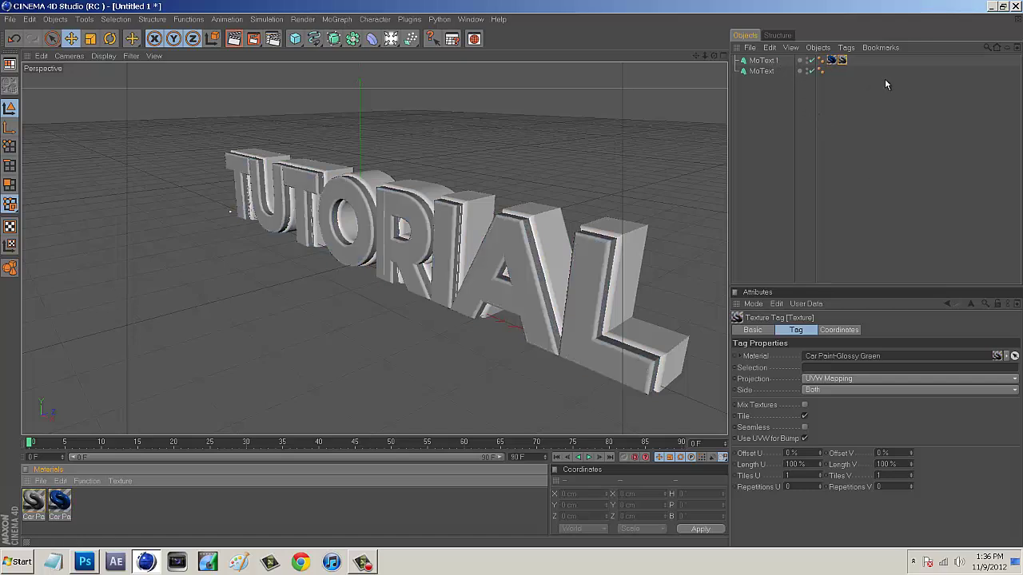
left_click(818, 367)
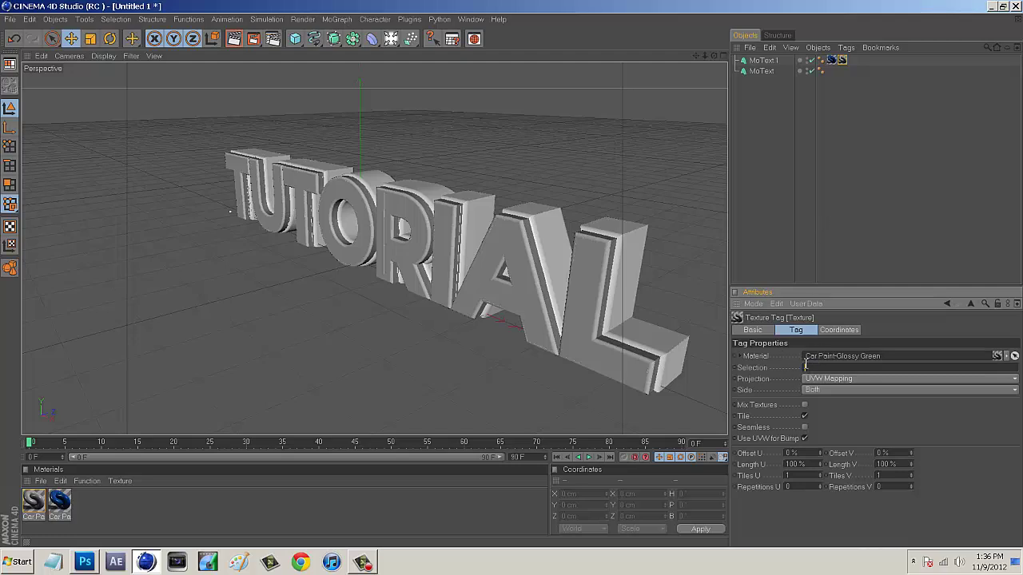
type("a")
key("Return")
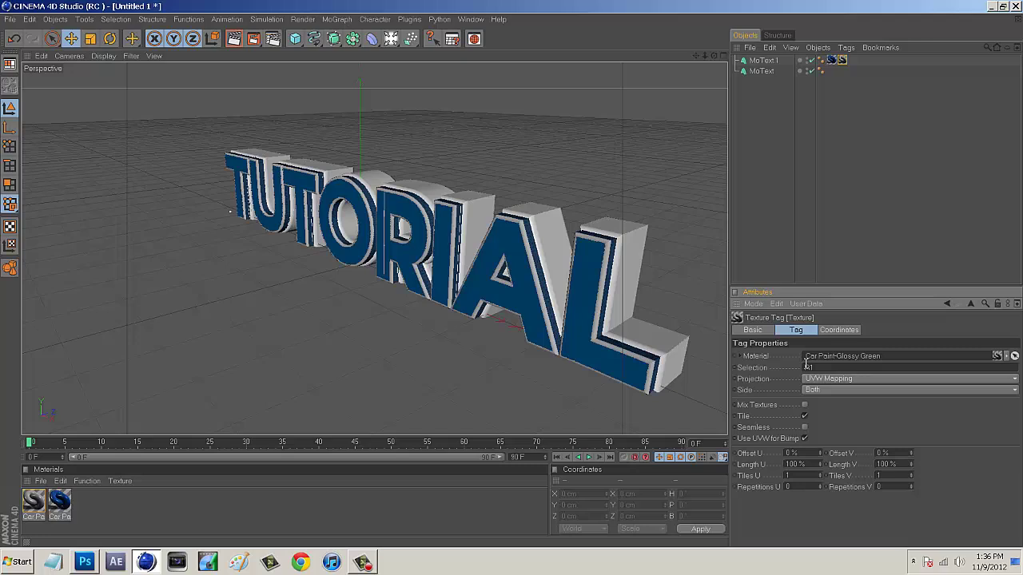
left_click(828, 132)
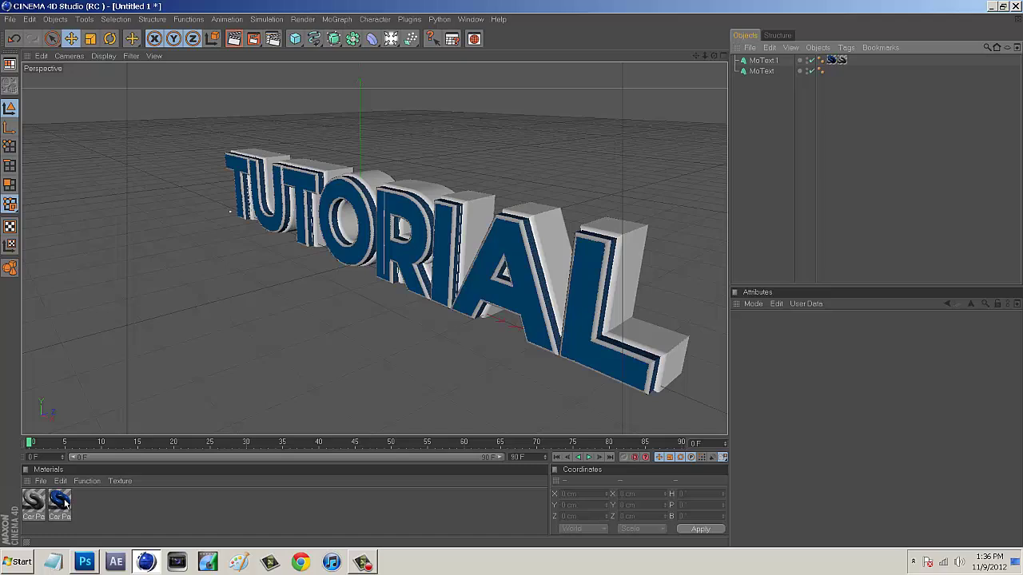
- Apply the Car Paint-Glossy Blue material to the original MoText object behind
left_click_drag(64, 503, 769, 72)
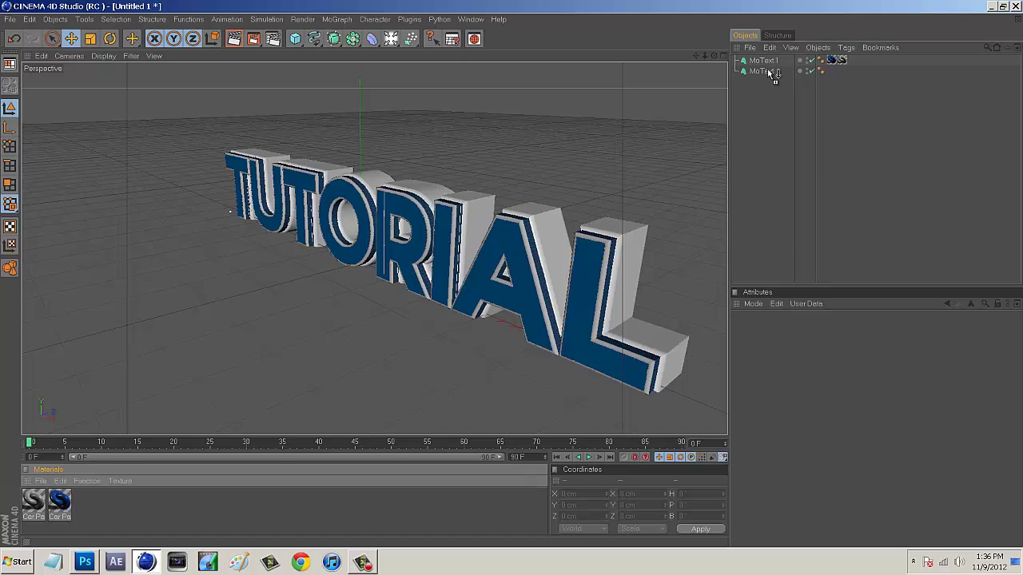
left_click(851, 136)
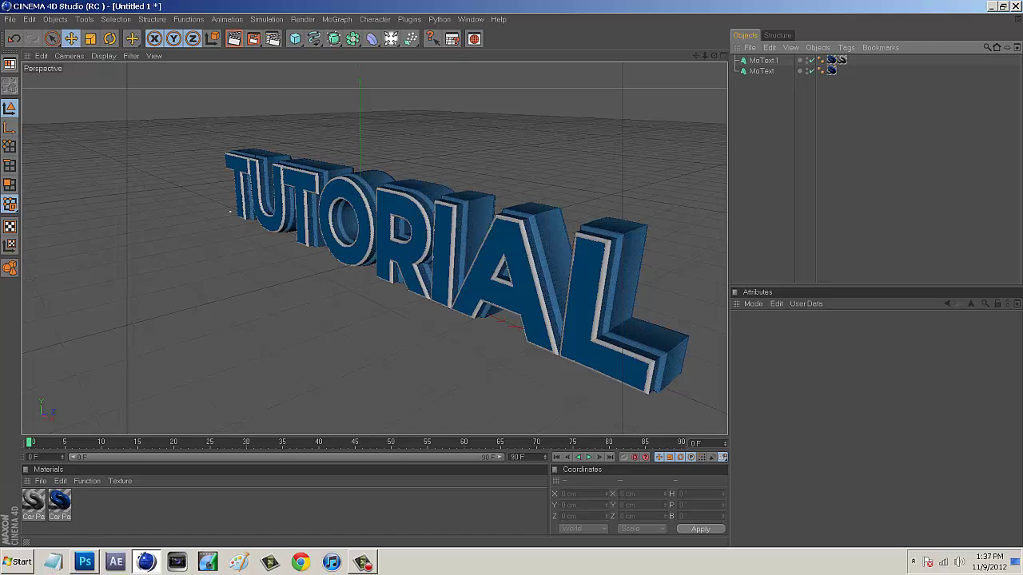
- Open the "Simple & Fast Sexy Text" template project and dismiss the missing plugins warning
left_click(10, 19)
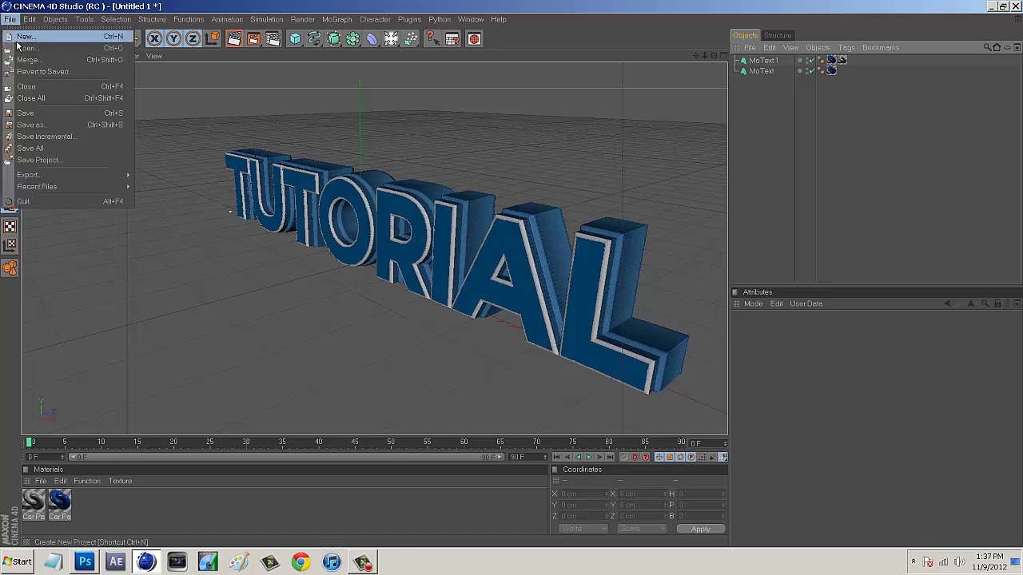
left_click(31, 38)
left_click(166, 142)
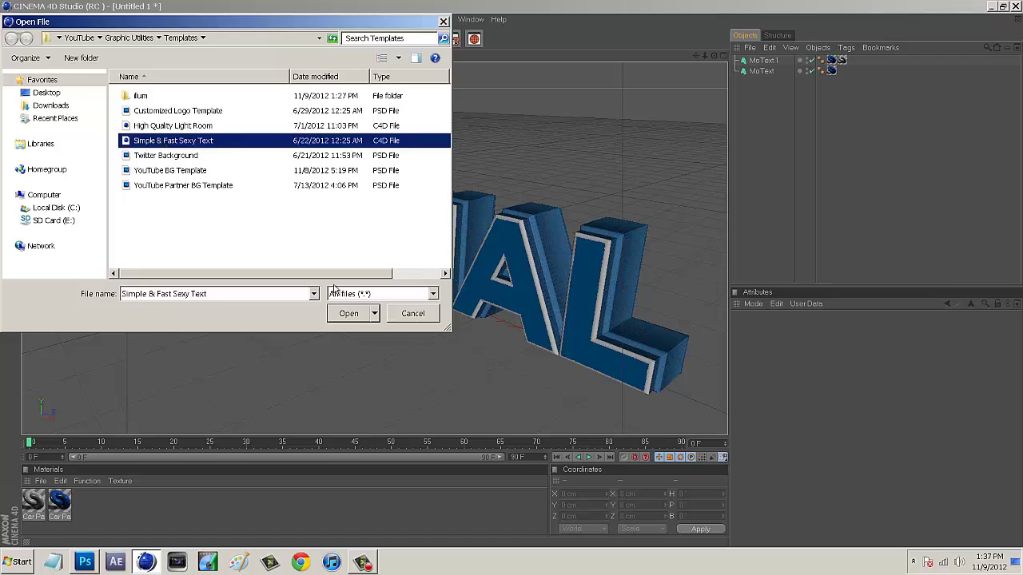
left_click(345, 313)
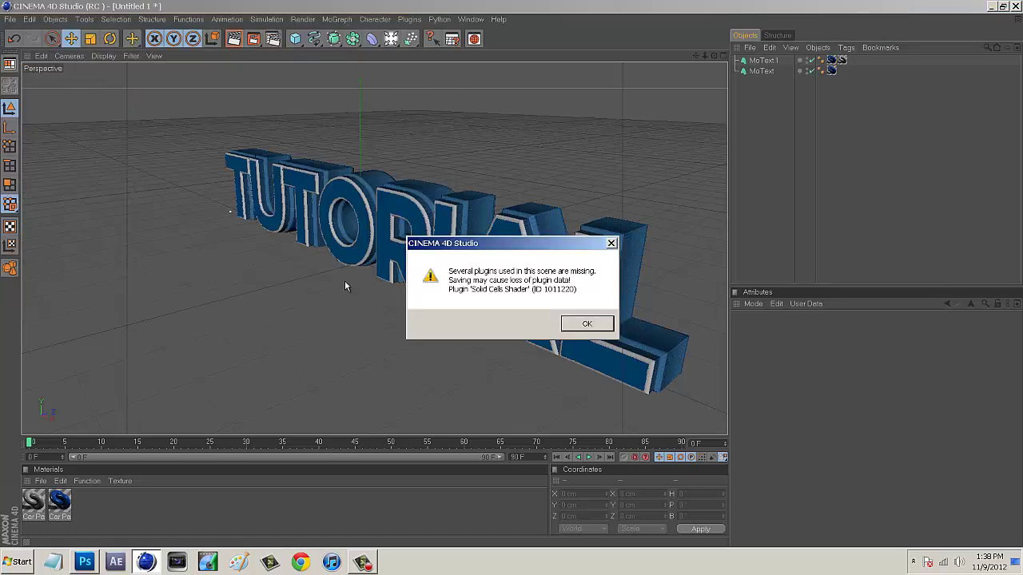
left_click(587, 324)
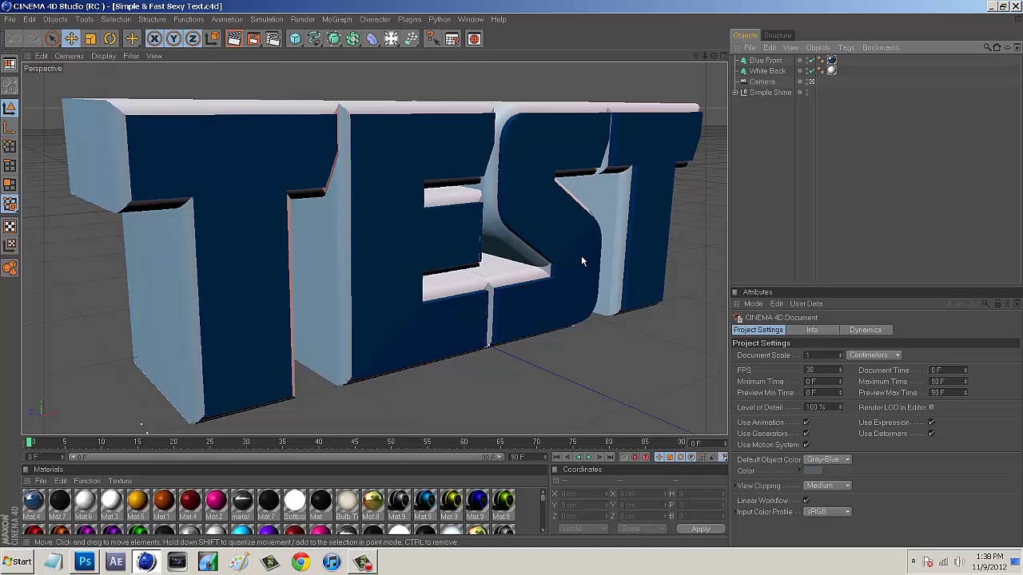
- Delete the Blue Front and White Back text objects from the template scene
scroll(583, 252, "down", 4)
scroll(576, 227, "down", 4)
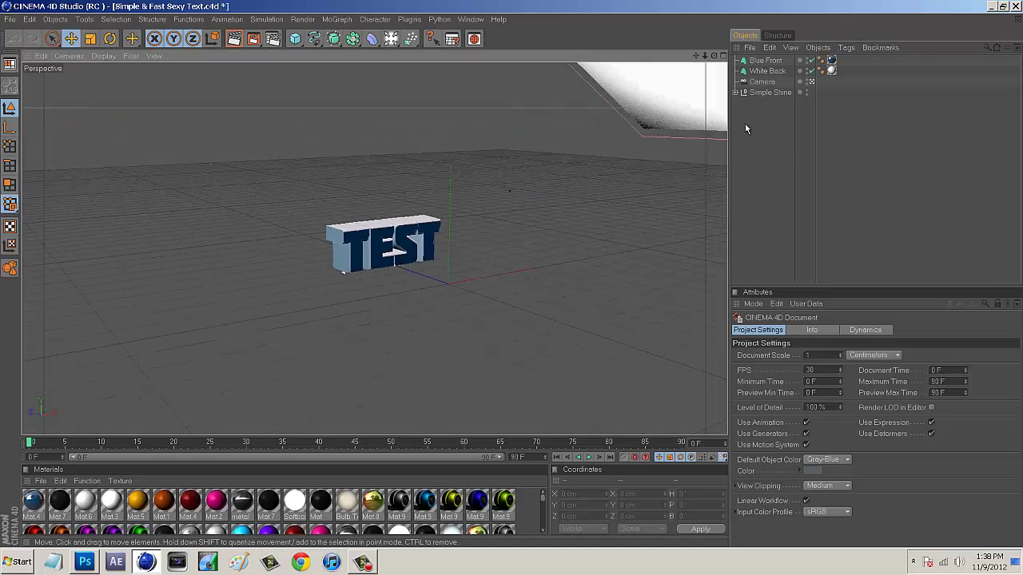
left_click(767, 62)
left_click(769, 70, "shift")
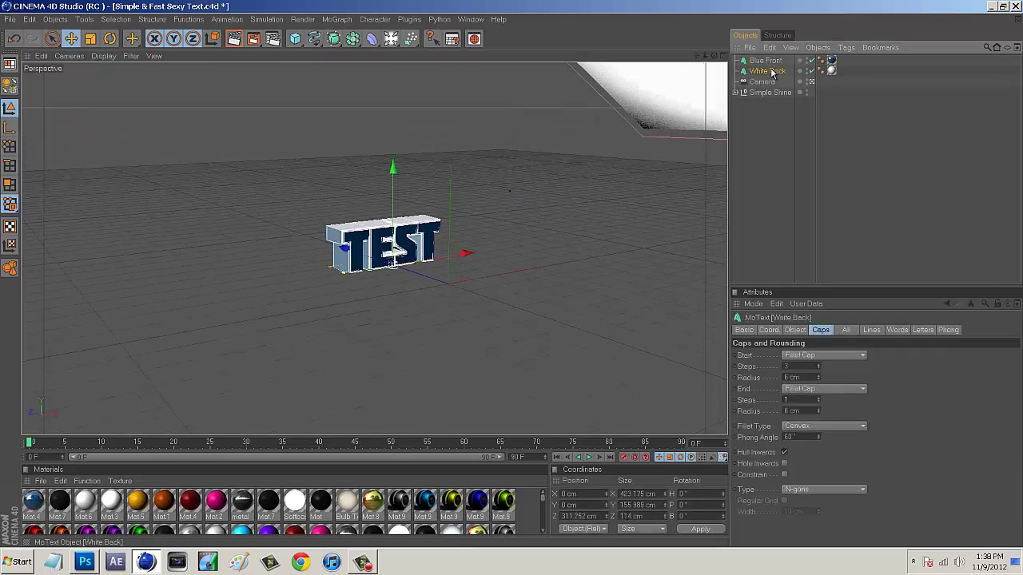
key("Delete")
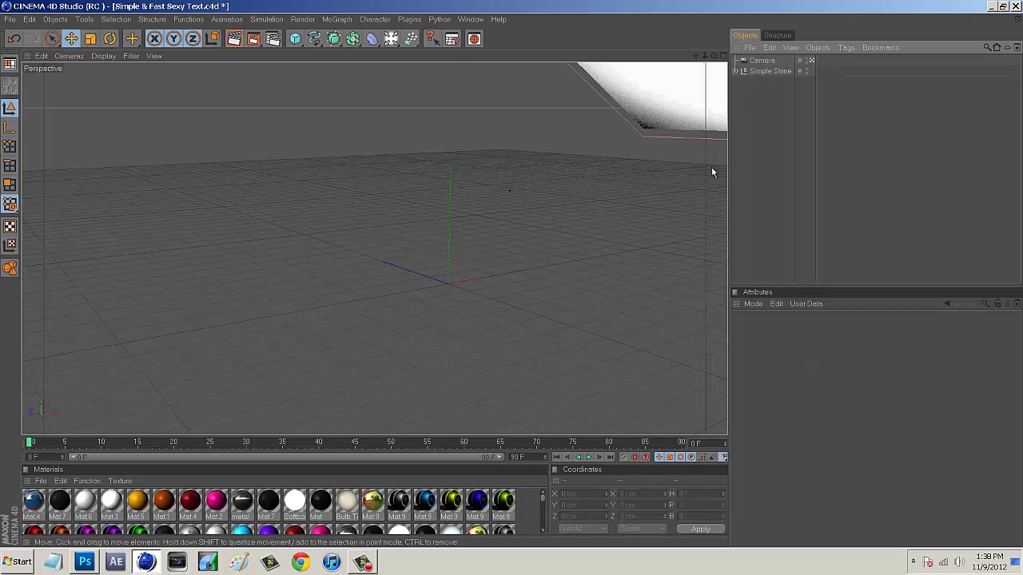
- Set the camera's heading and pitch to 0° and move it in line with the scene origin, at about Z -1976 cm
left_click(755, 61)
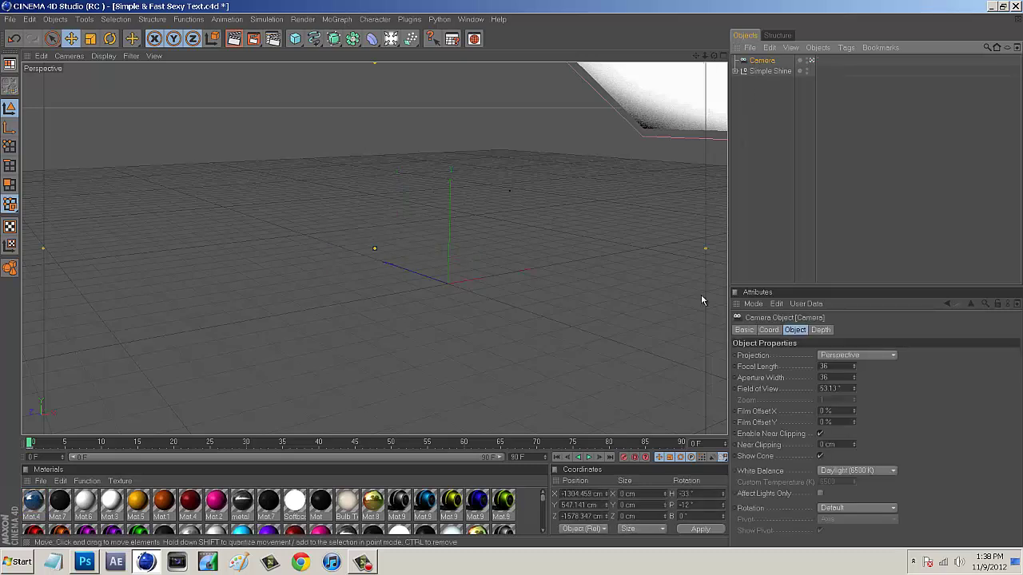
left_click(692, 493)
type("0")
left_click(710, 505)
type("0")
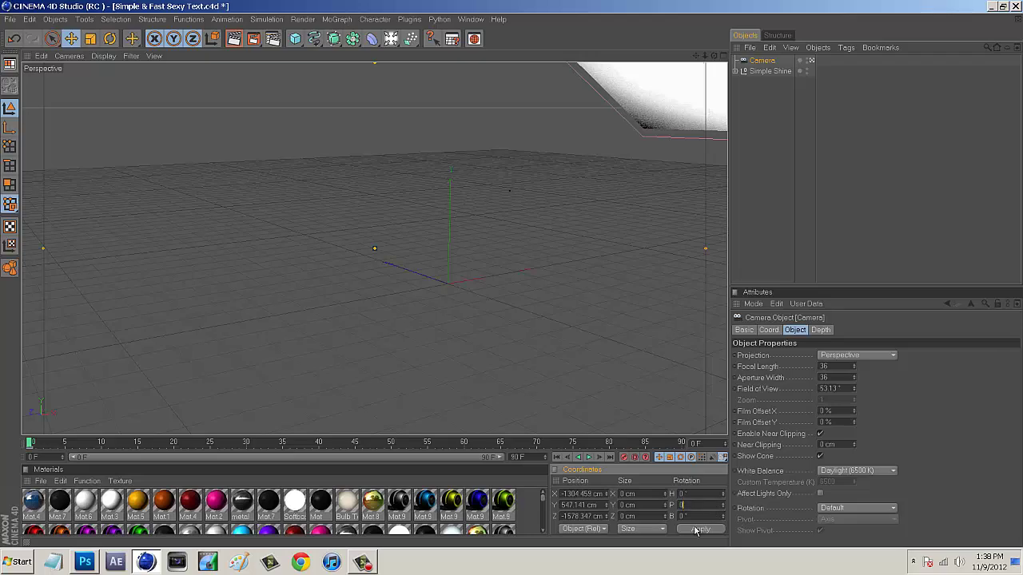
left_click(698, 529)
left_click_drag(696, 56, 513, 278)
scroll(701, 163, "down", 4)
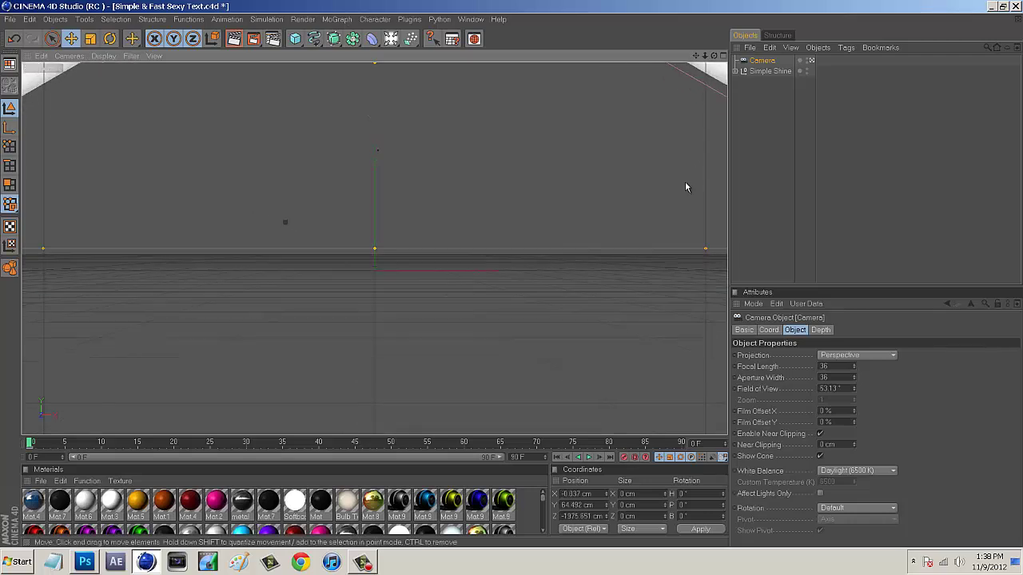
left_click(895, 158)
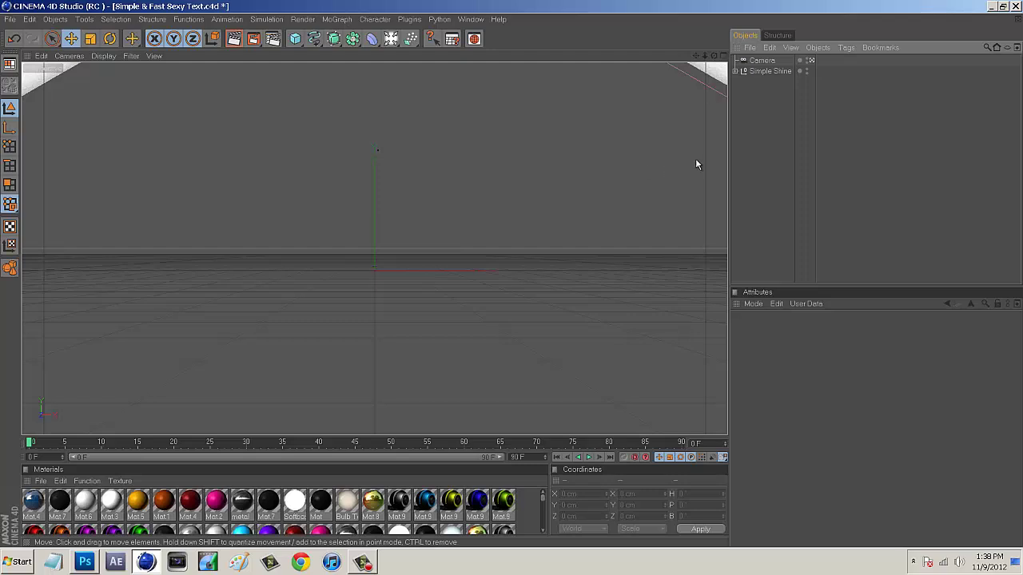
- Try pasting the copied TUTORIAL text into the template scene, and delete the pasted MoText
key("ctrl+v")
left_click(807, 122)
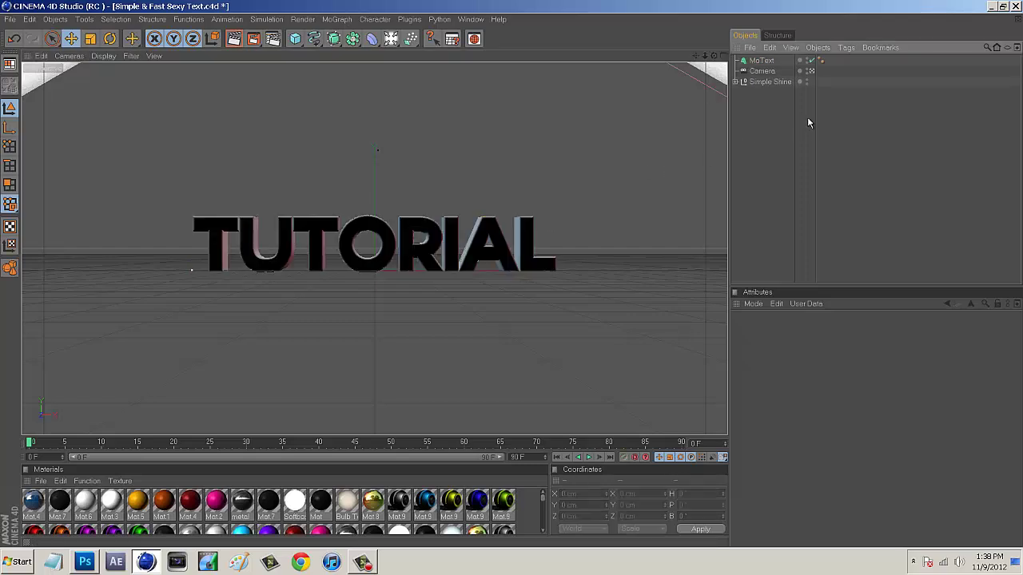
left_click(760, 61)
key("Delete")
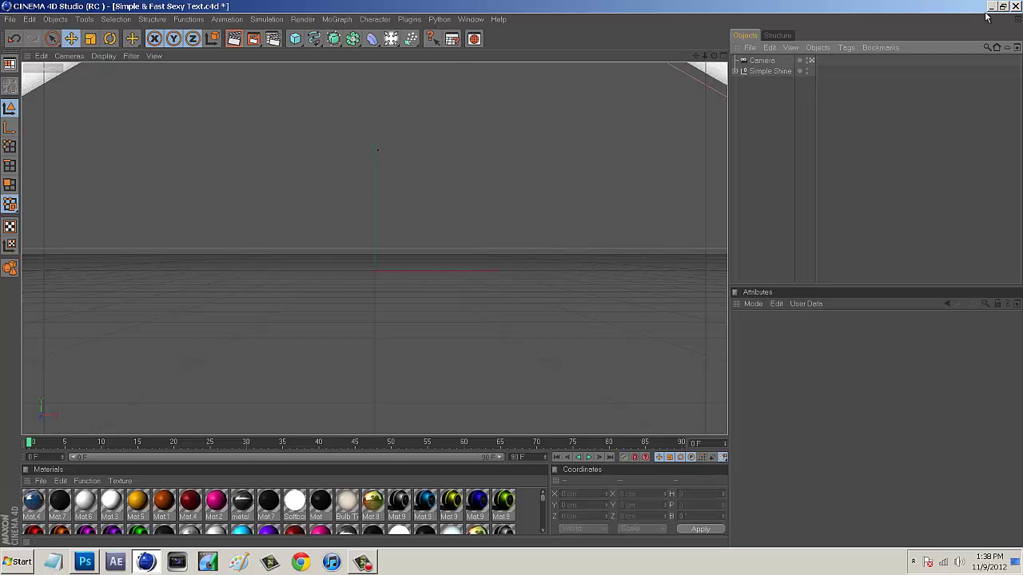
- Return to the Untitled 1 project by declining to save the template's changes and cancelling the quit
left_click(1014, 6)
left_click(523, 323)
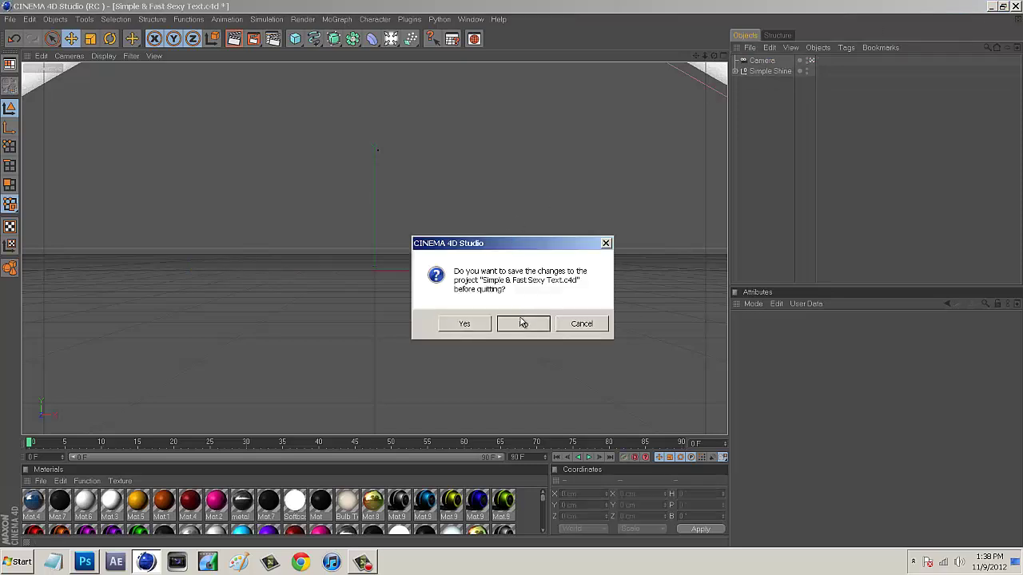
left_click(571, 326)
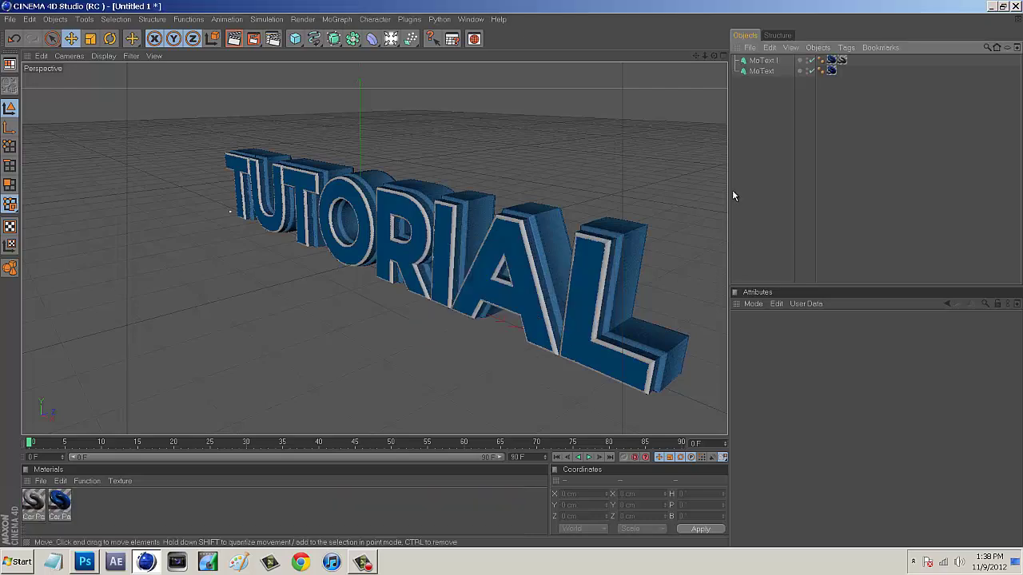
- Copy both TUTORIAL MoText objects and open the Simple & Fast Sexy Text template, accepting the missing plugin warning
left_click_drag(775, 100, 744, 57)
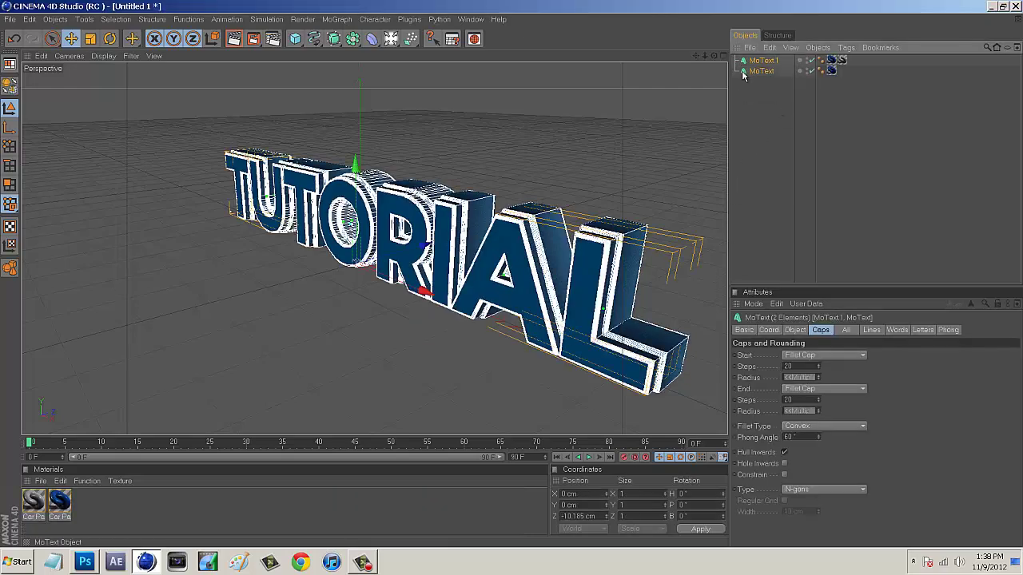
left_click(10, 18)
left_click(24, 48)
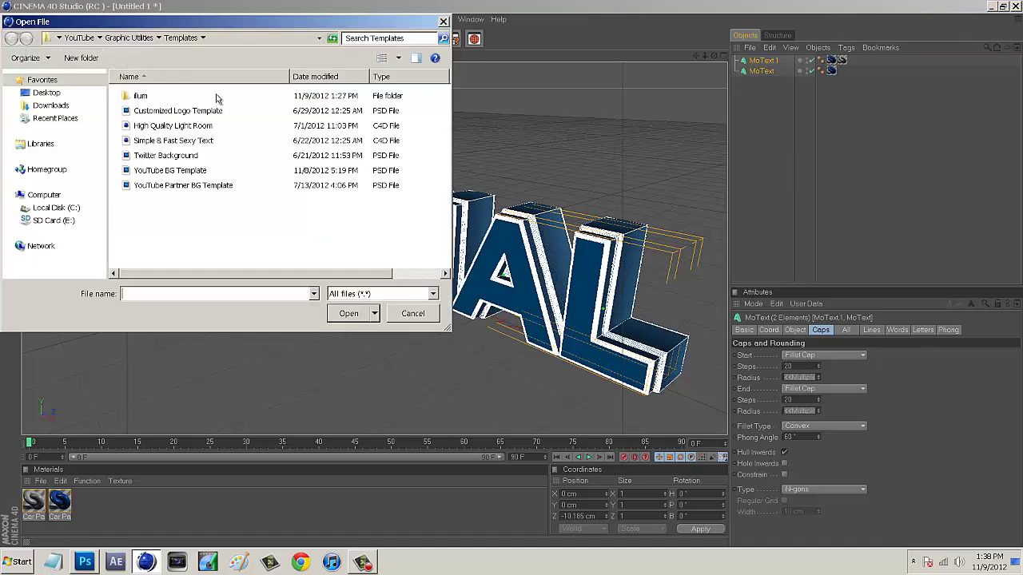
left_click(194, 140)
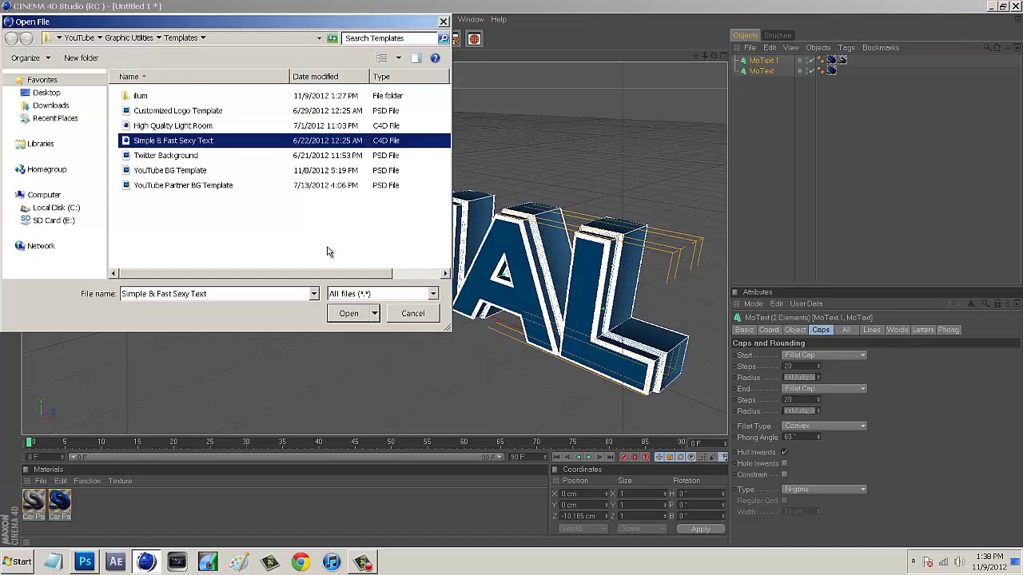
left_click(346, 315)
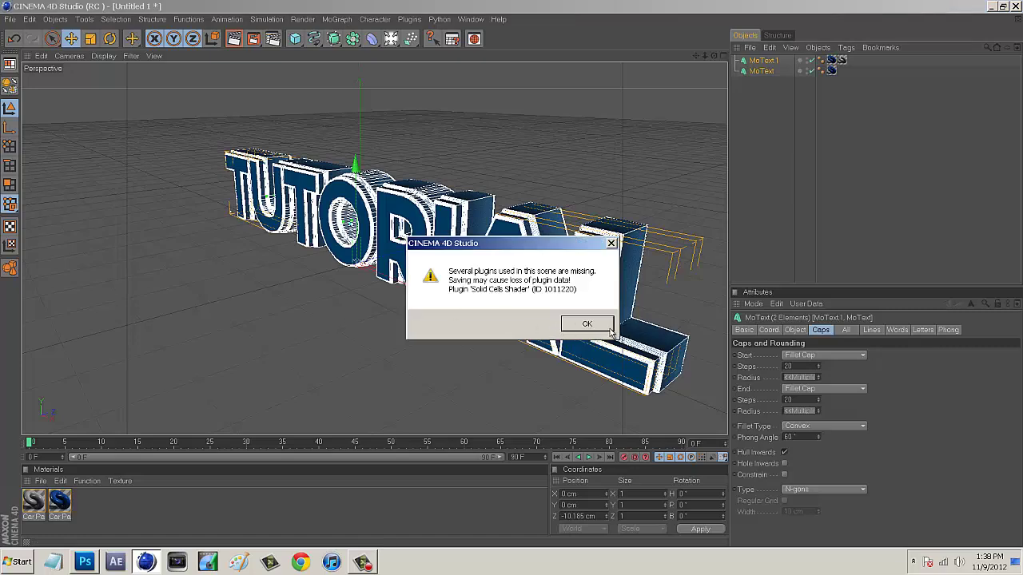
left_click(601, 327)
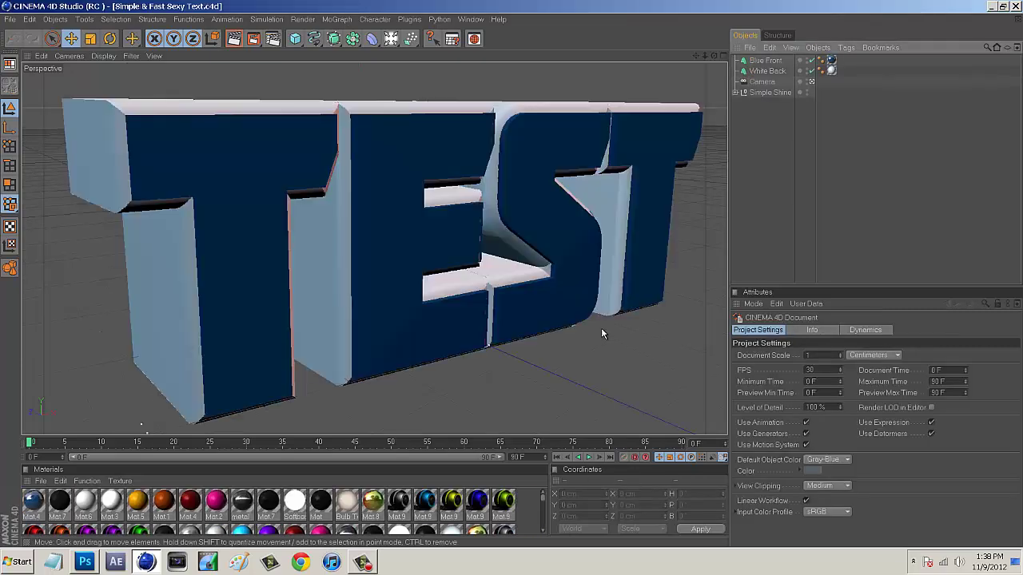
- Replace the template's Blue Front and White Back text objects with the copied TUTORIAL MoText objects
left_click(763, 60)
left_click(763, 70, "ctrl")
key("Delete")
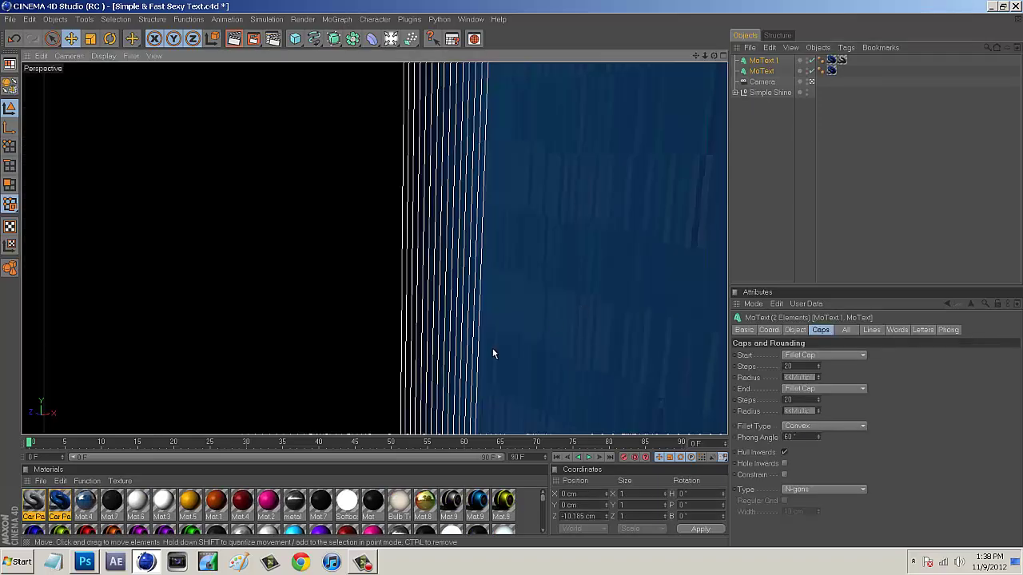
scroll(489, 318, "down", 10)
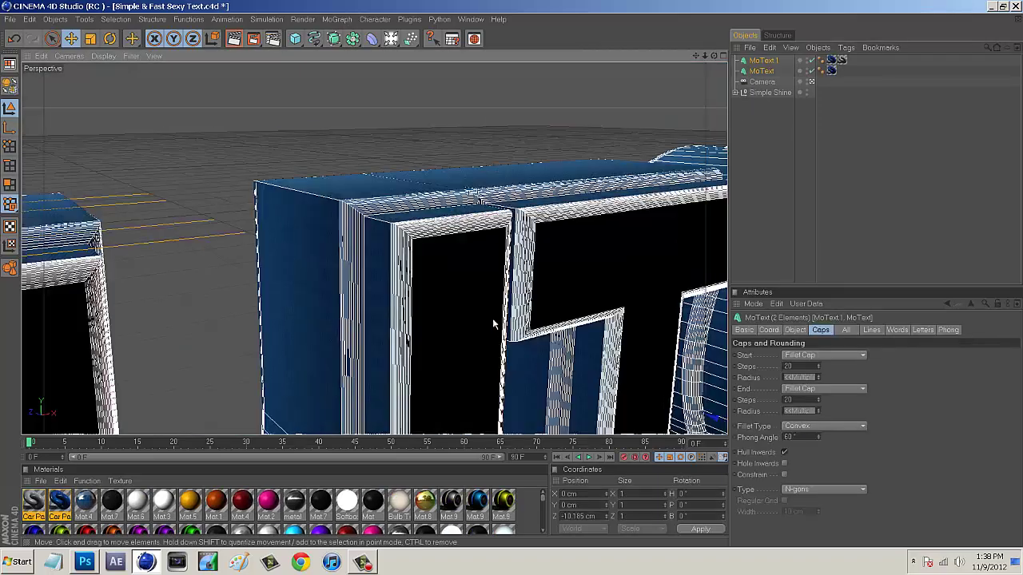
scroll(486, 311, "down", 2)
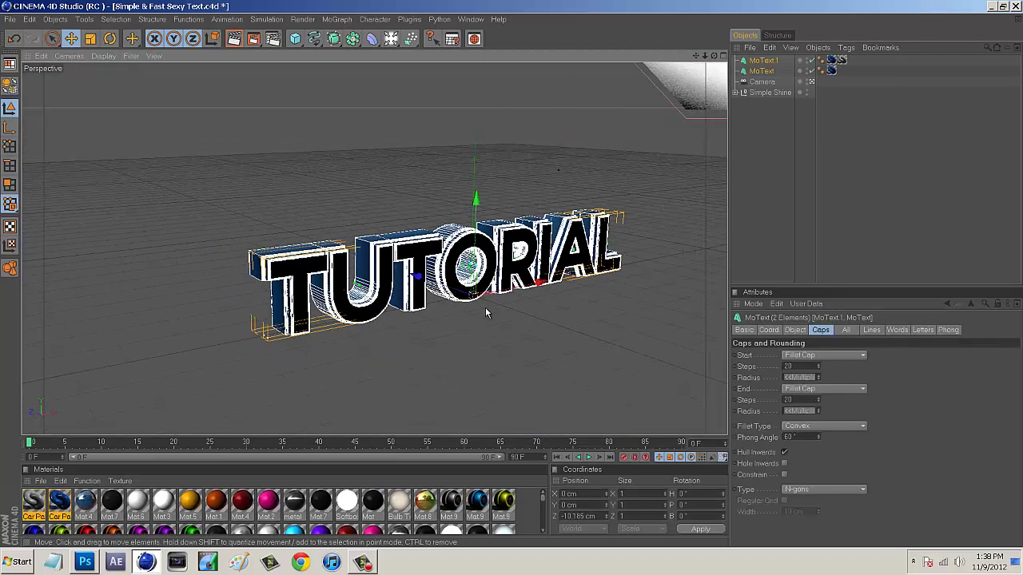
- Set the camera's heading and pitch to 0° and center it in front of the text, at about Z -1468 cm
left_click(767, 81)
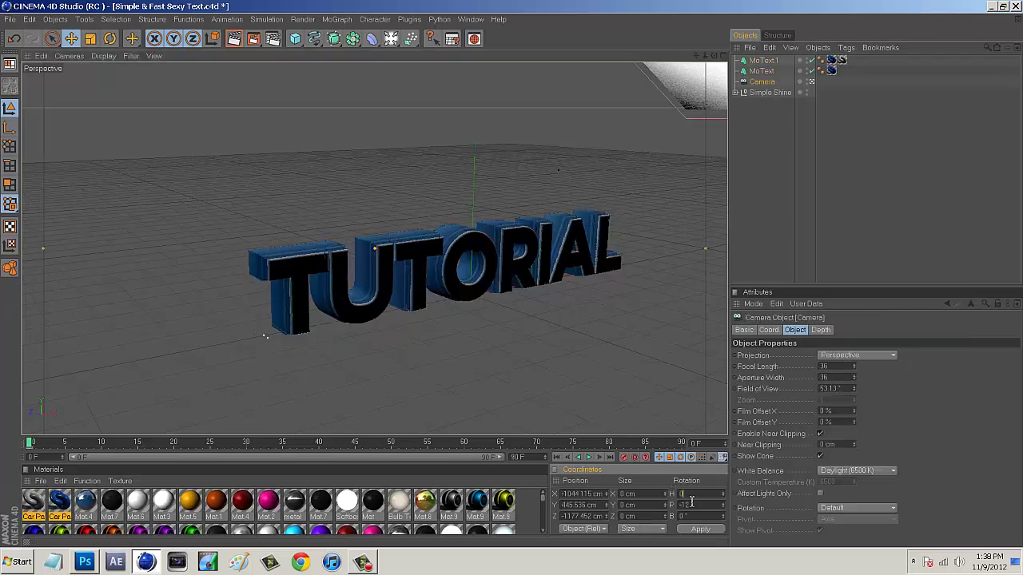
double_click(685, 505)
type("0")
left_click(700, 529)
scroll(638, 240, "up", 3)
left_click_drag(699, 61, 511, 274)
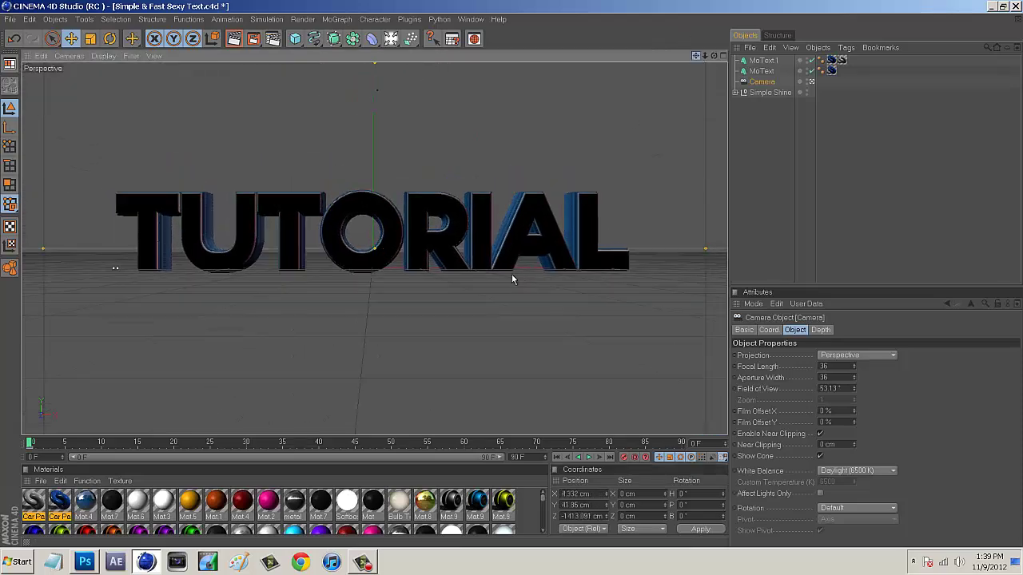
scroll(592, 190, "down", 3)
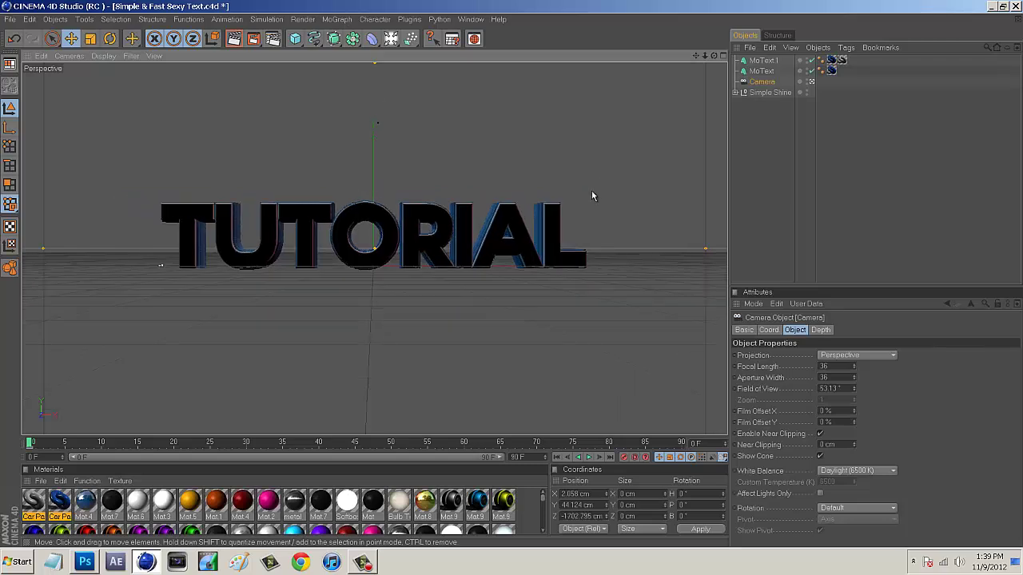
scroll(592, 195, "up", 2)
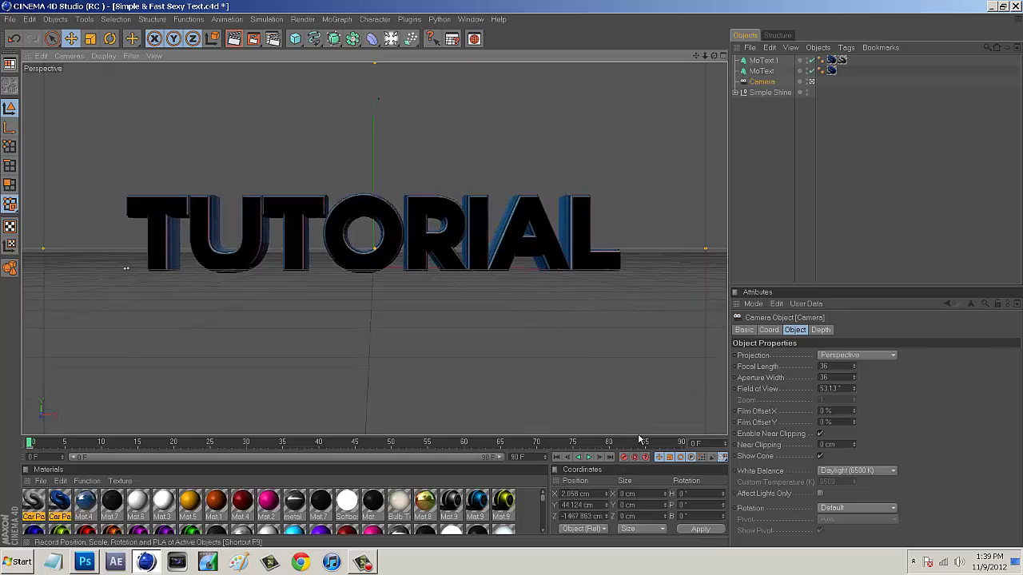
- Move both TUTORIAL MoText objects together back along the Z axis to about 183.5 cm
left_click(768, 108)
left_click(761, 71)
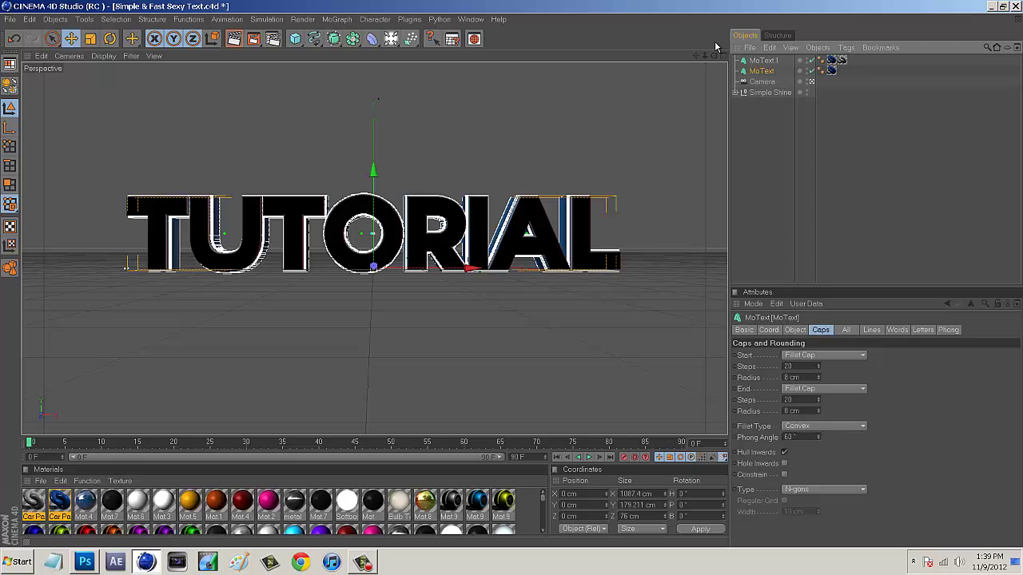
left_click_drag(716, 59, 671, 80)
left_click(759, 61, "ctrl")
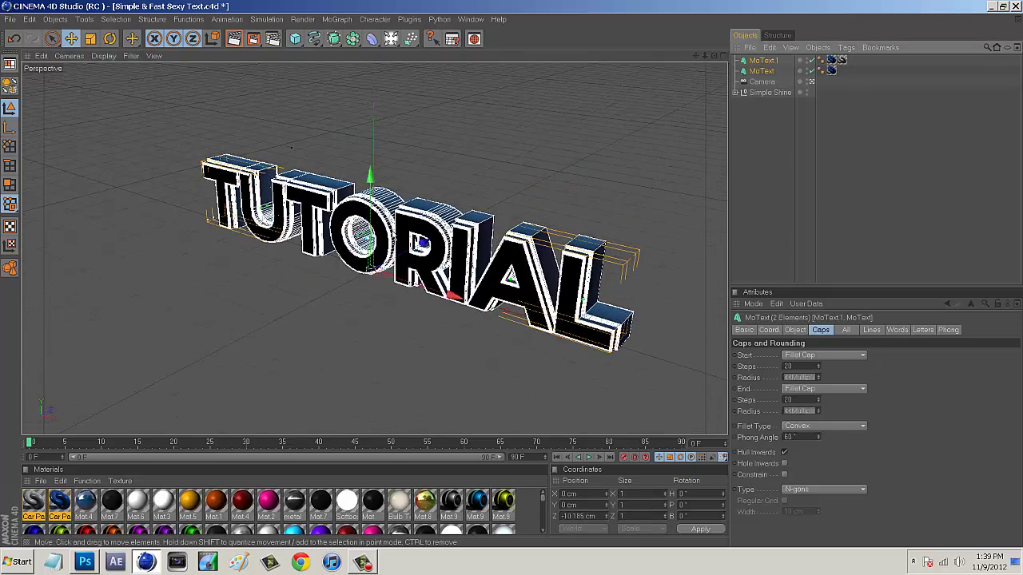
left_click_drag(470, 297, 519, 272)
- Restore the camera's straight front view and bring it closer to the text, at about Z -1091 cm
key("ctrl+shift+z")
key("ctrl+shift+z")
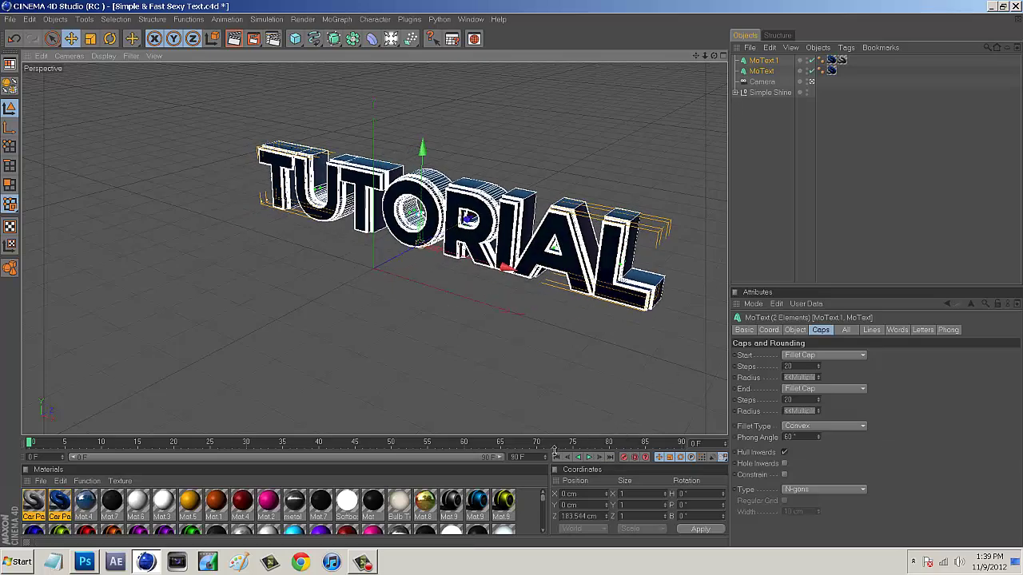
scroll(571, 206, "up", 1)
scroll(570, 205, "up", 2)
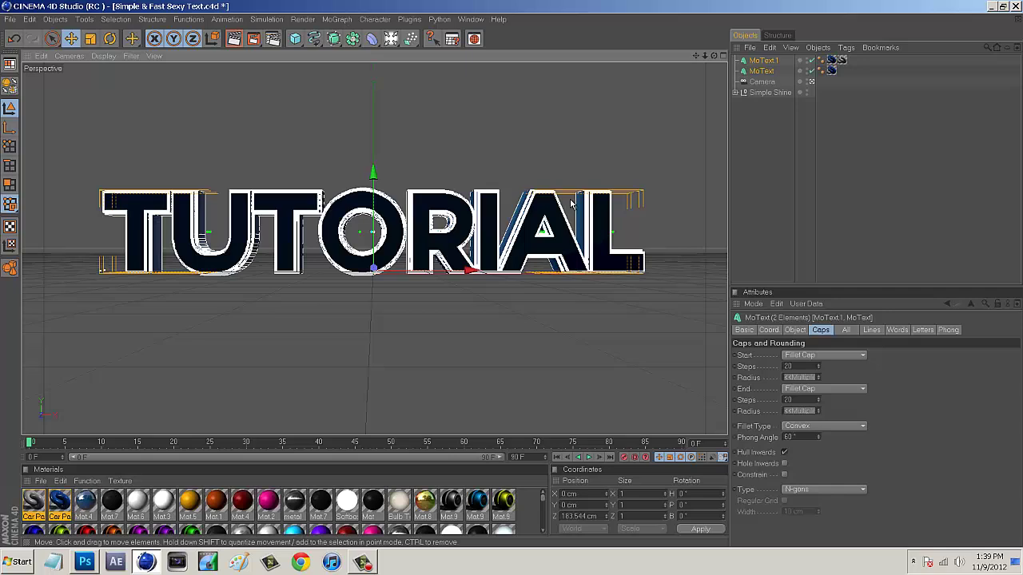
left_click(765, 82)
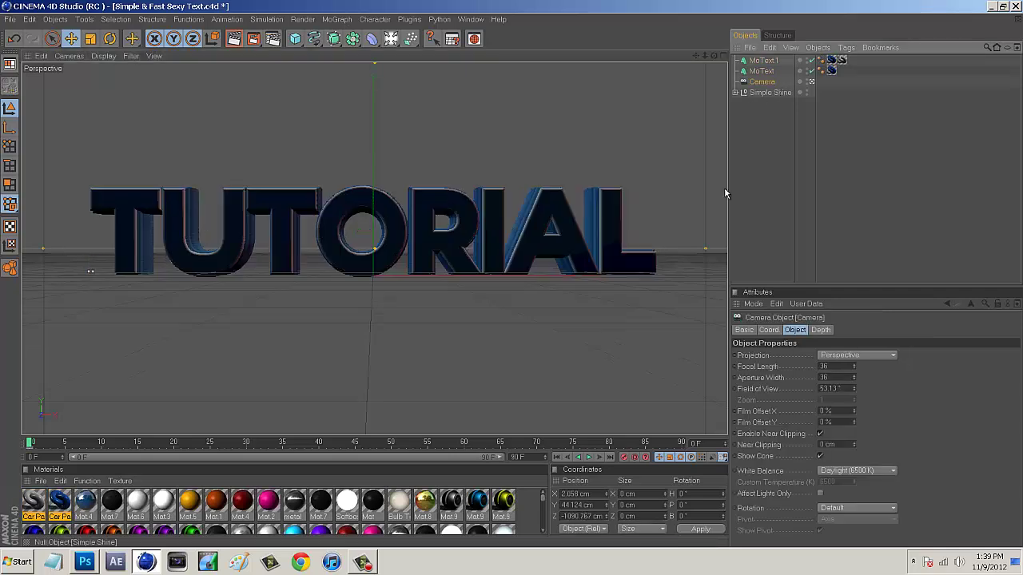
left_click(794, 221)
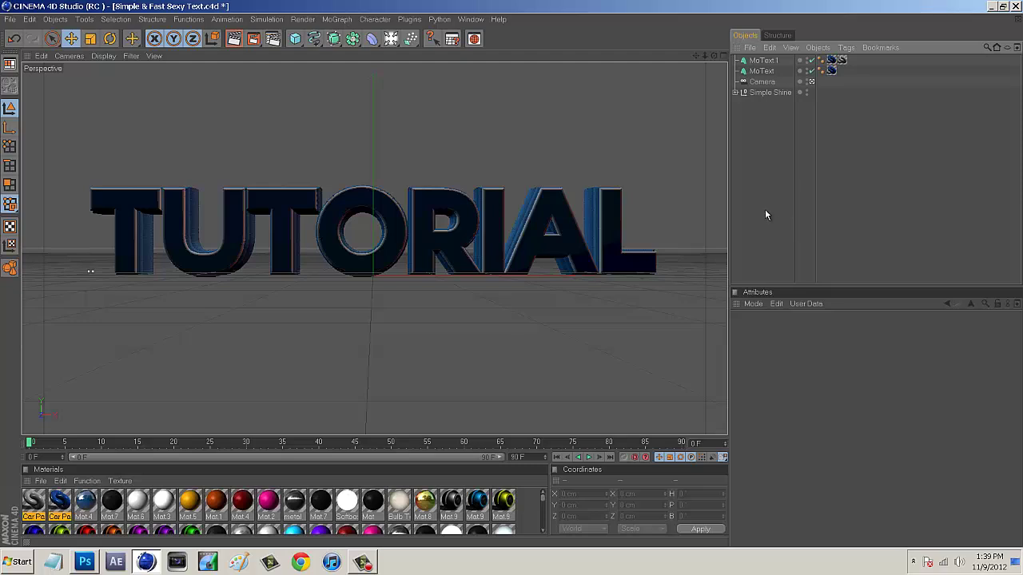
- Set the render output file to "Tutorial Text - By PoshDesigns" on the Desktop
left_click(273, 38)
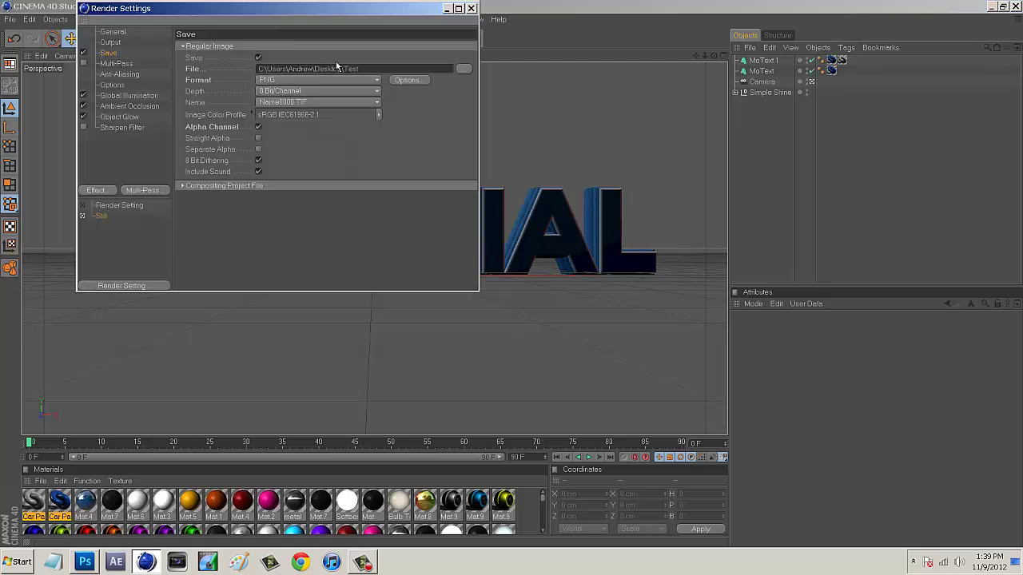
left_click(463, 69)
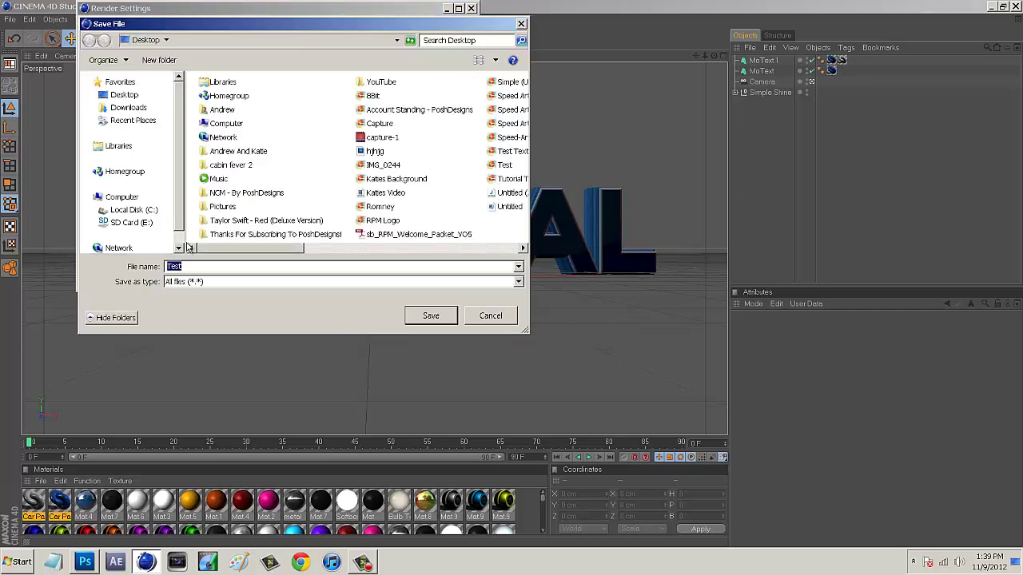
type("Tutorial Text")
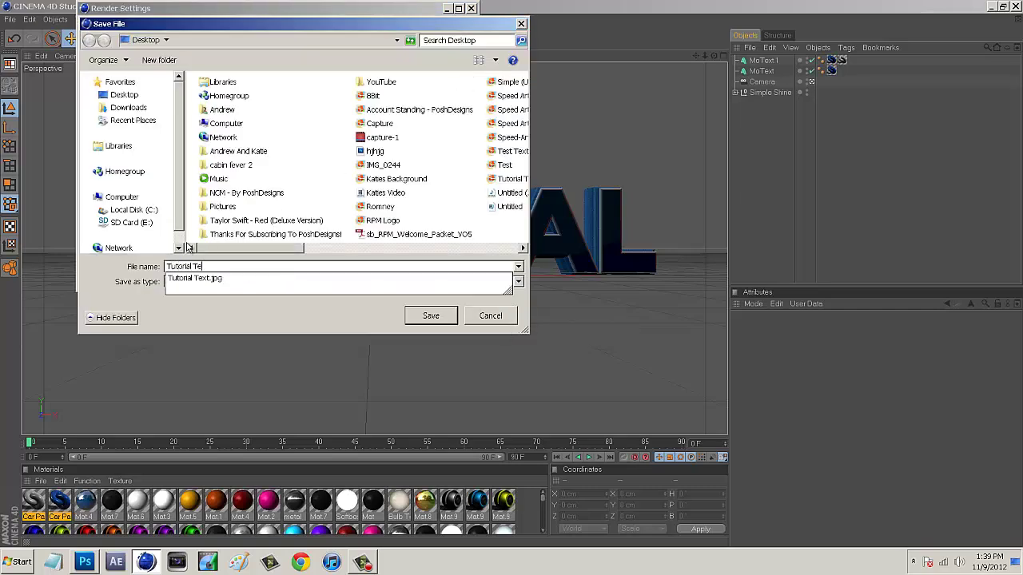
type("- By P")
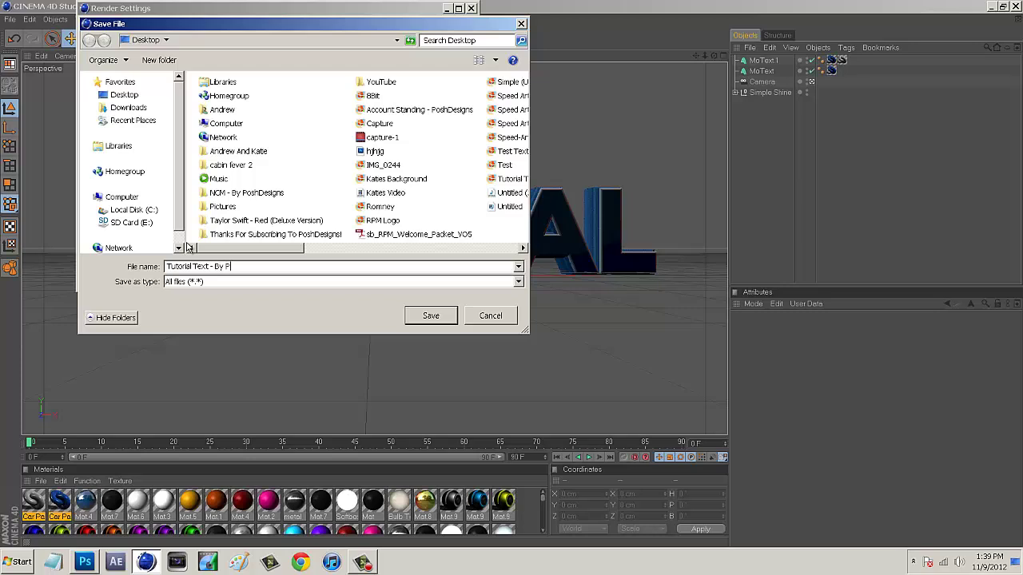
type("oshDesigns")
left_click(418, 318)
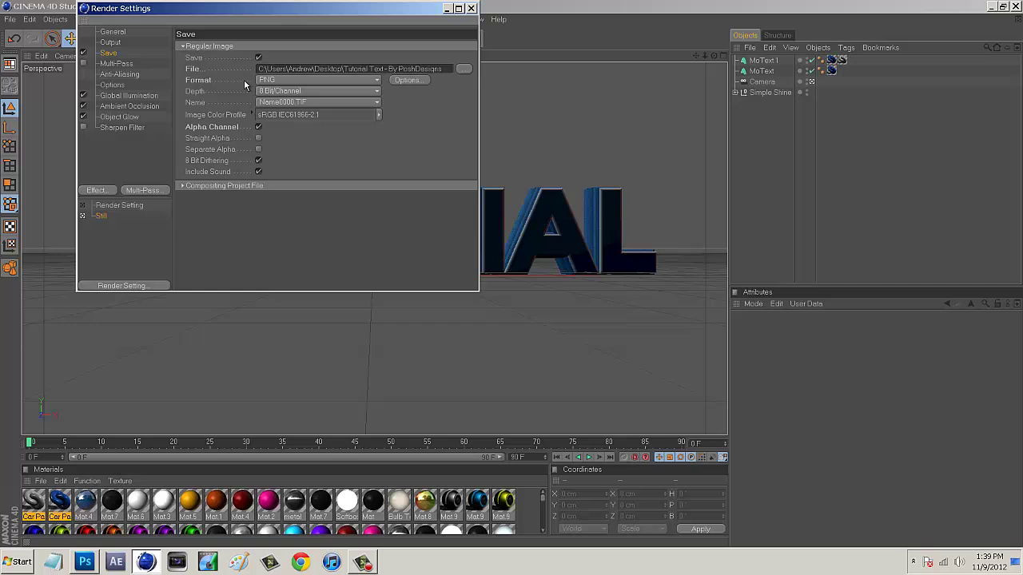
- Choose PNG as the render format with the alpha channel enabled, and close the render settings
left_click(272, 81)
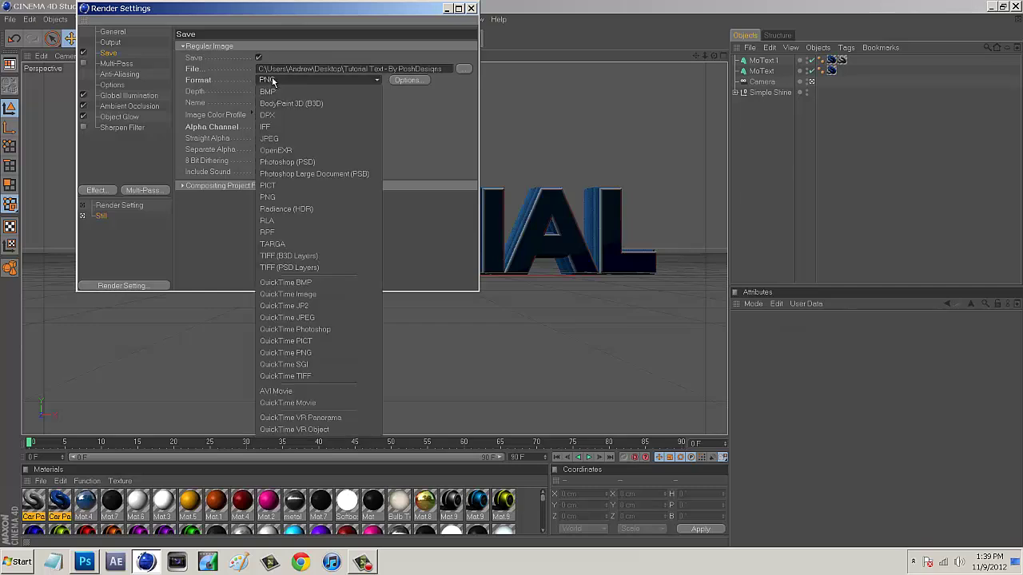
left_click(287, 197)
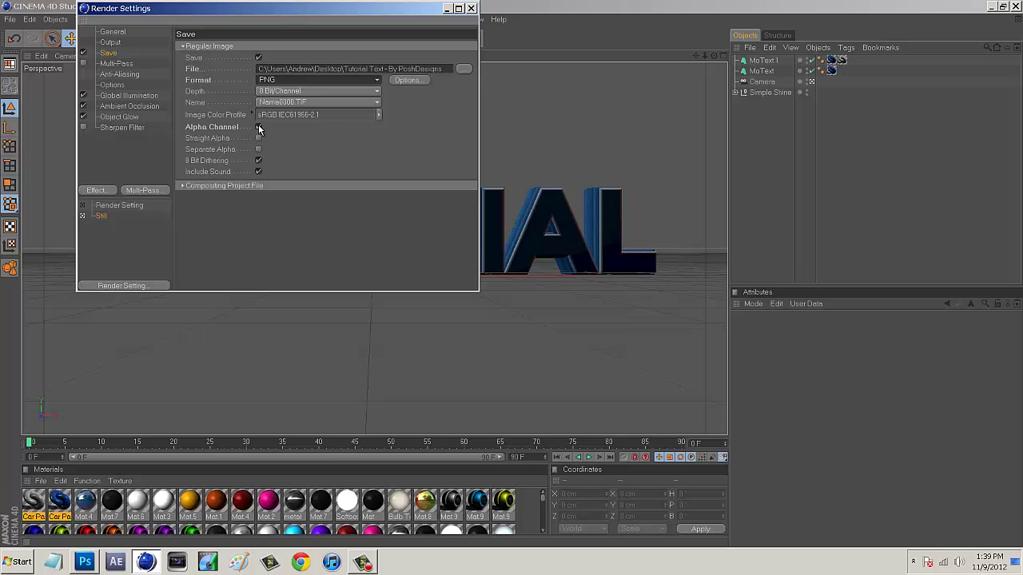
left_click(258, 127)
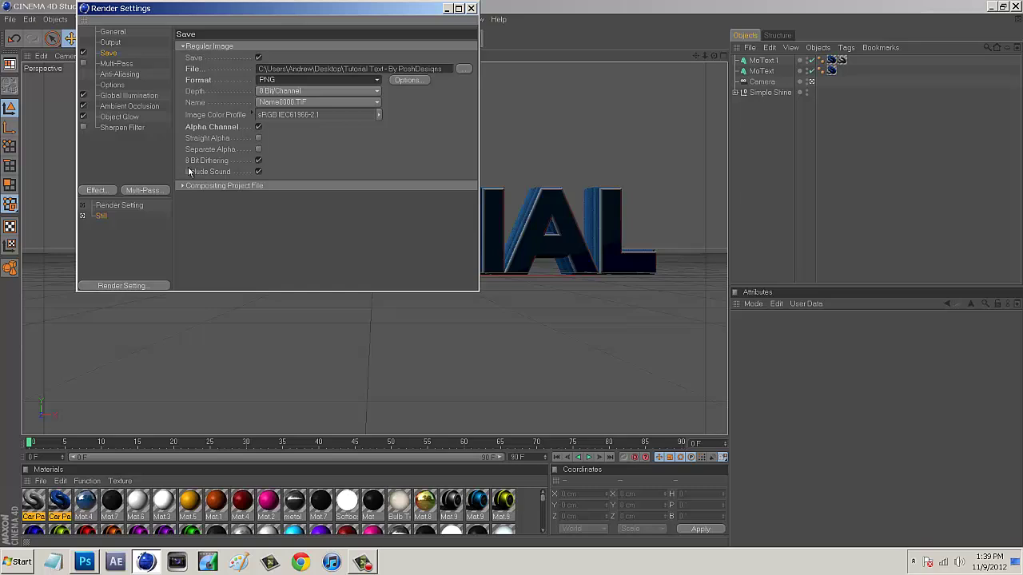
left_click(96, 190)
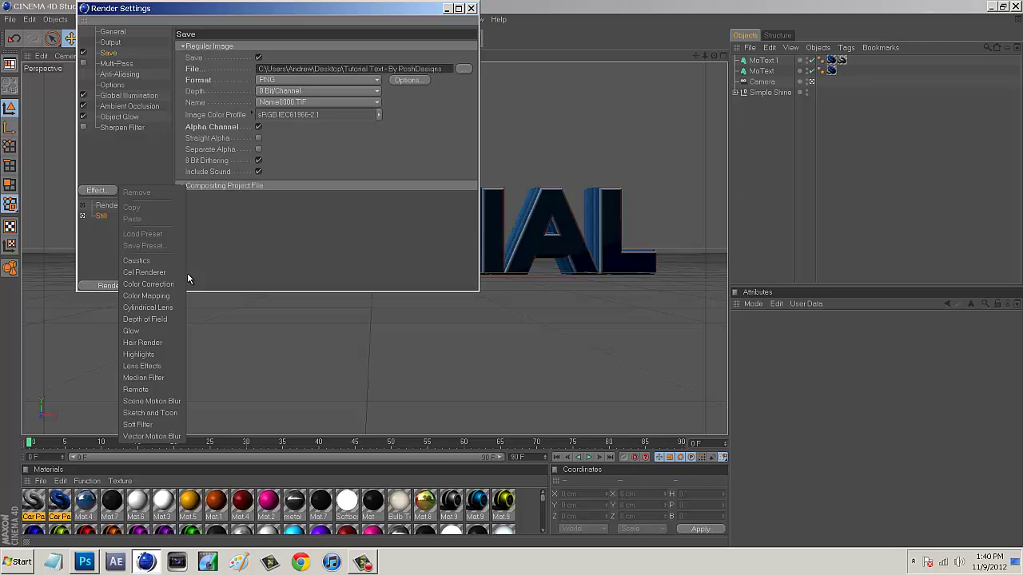
left_click(472, 9)
left_click(471, 9)
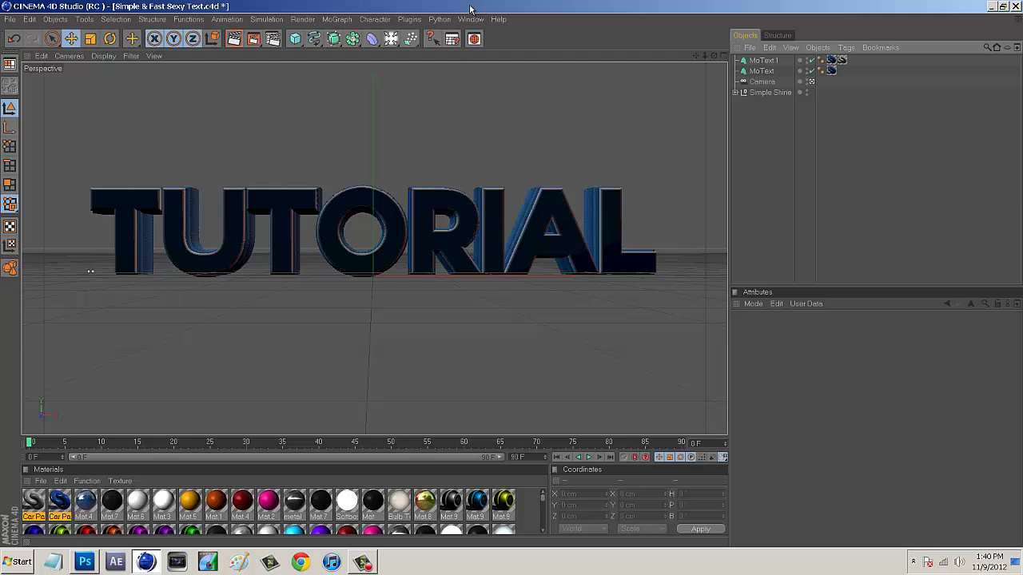
- Render the TUTORIAL scene to the Picture Viewer, then close the viewer and minimize Cinema 4D
left_click(254, 39)
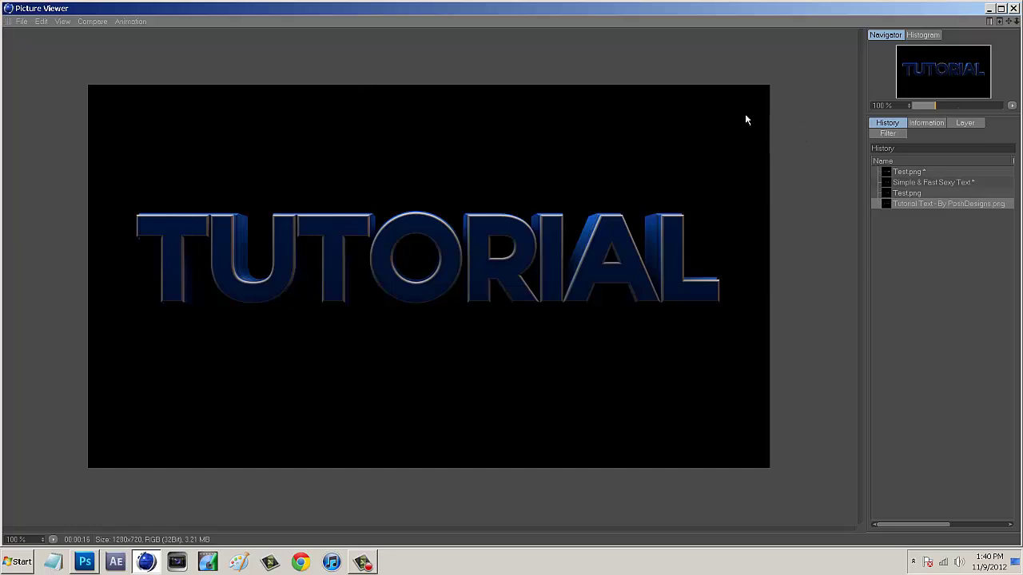
left_click(1016, 8)
left_click(984, 9)
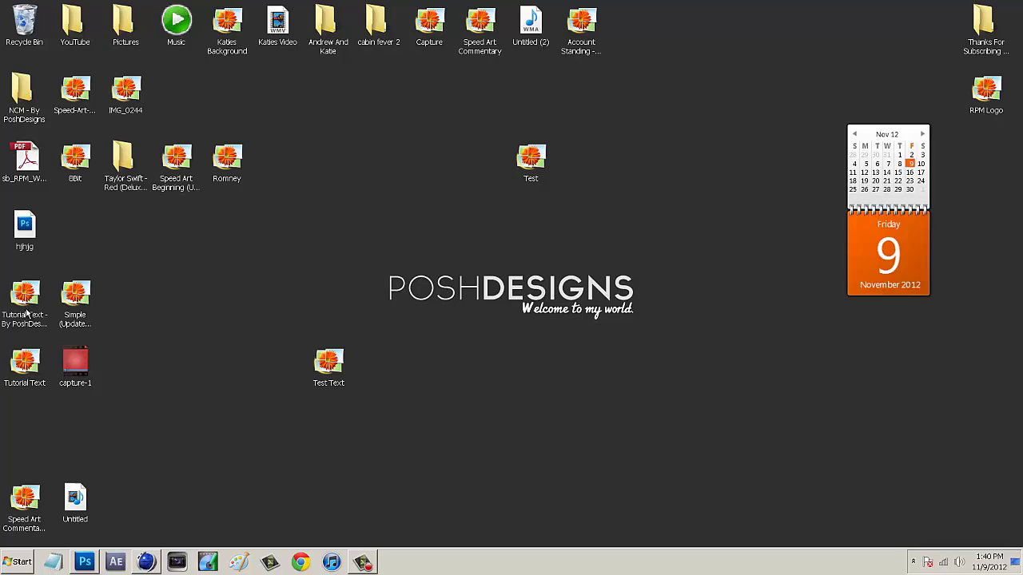
- Place the rendered "Tutorial Text - By PoshDesigns" image from the desktop into the open Untitled-2 document in Photoshop
left_click_drag(22, 298, 523, 268)
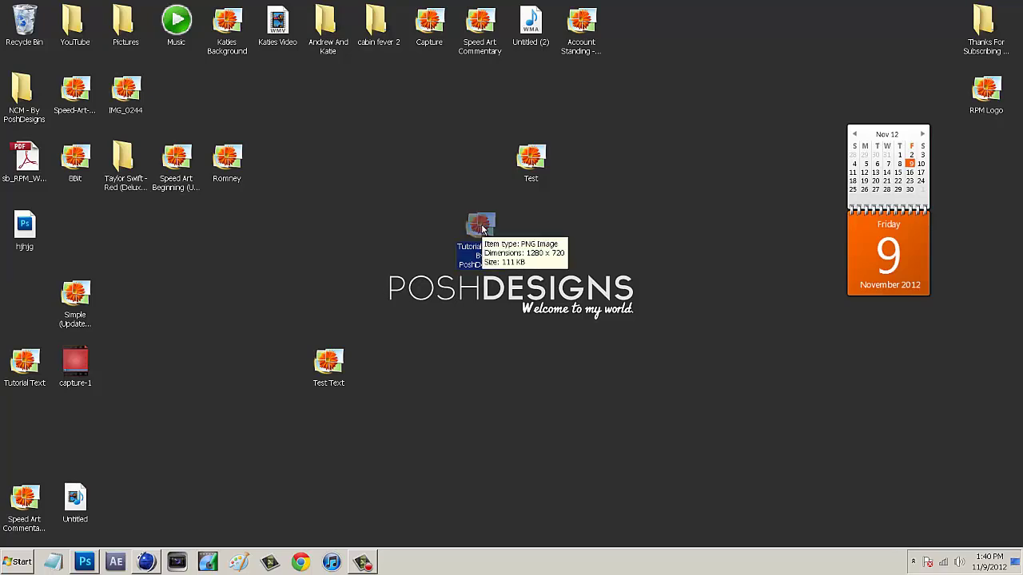
left_click(84, 562)
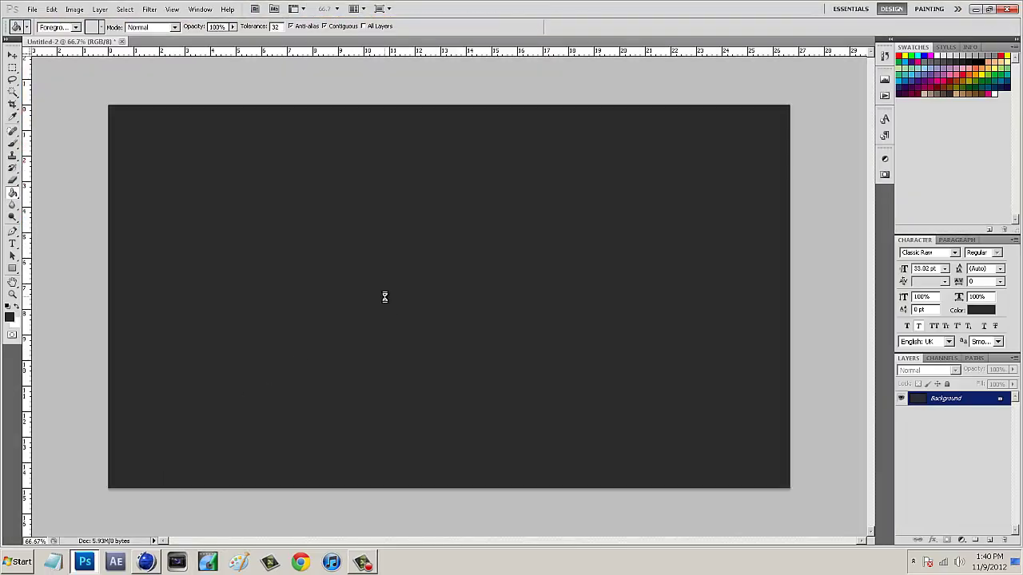
key("Return")
key("g")
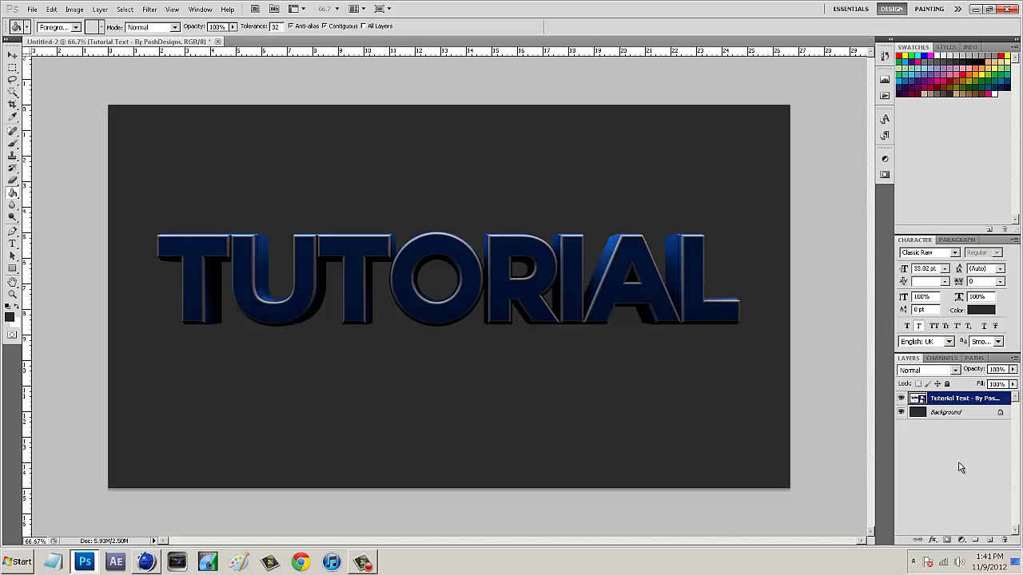
- Add a Gradient Overlay to the Tutorial Text layer using the Foreground to Transparent gradient preset
right_click(974, 405)
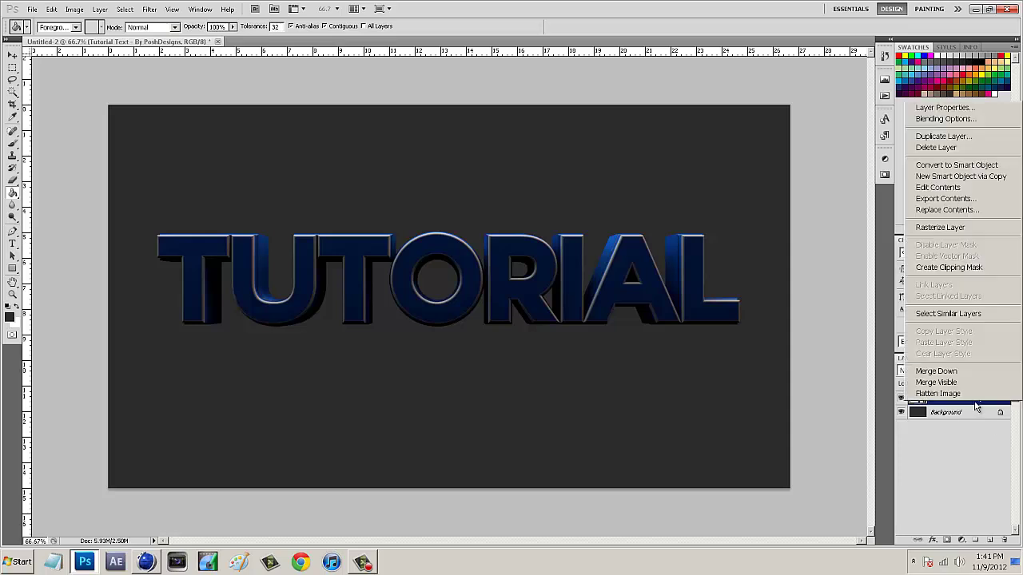
left_click(999, 120)
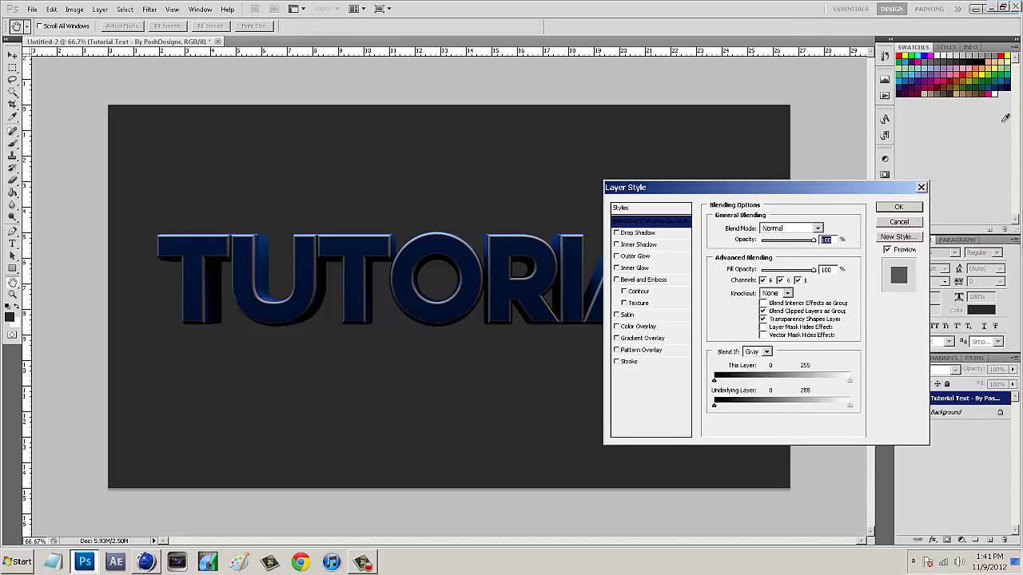
left_click(649, 339)
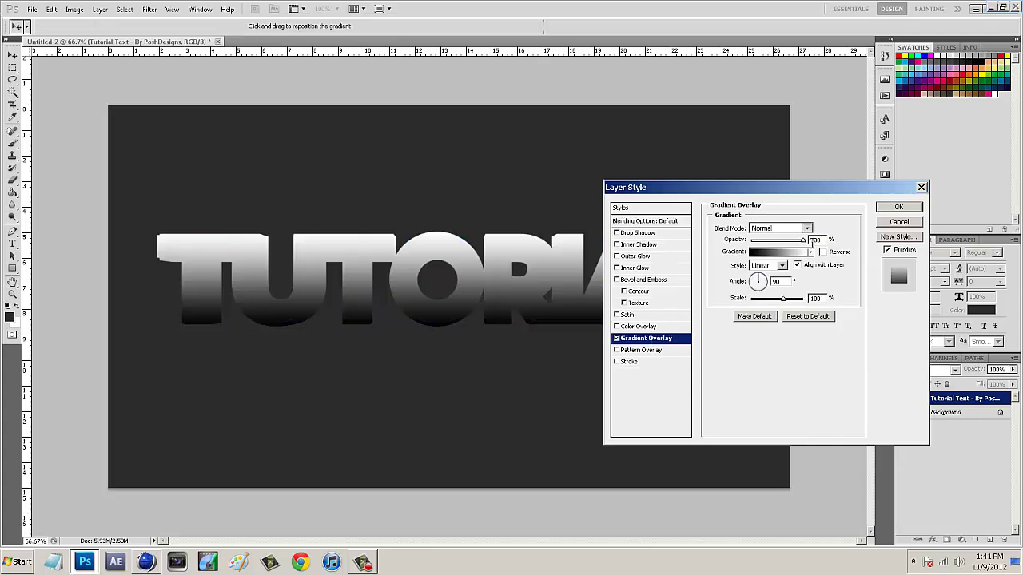
left_click(791, 254)
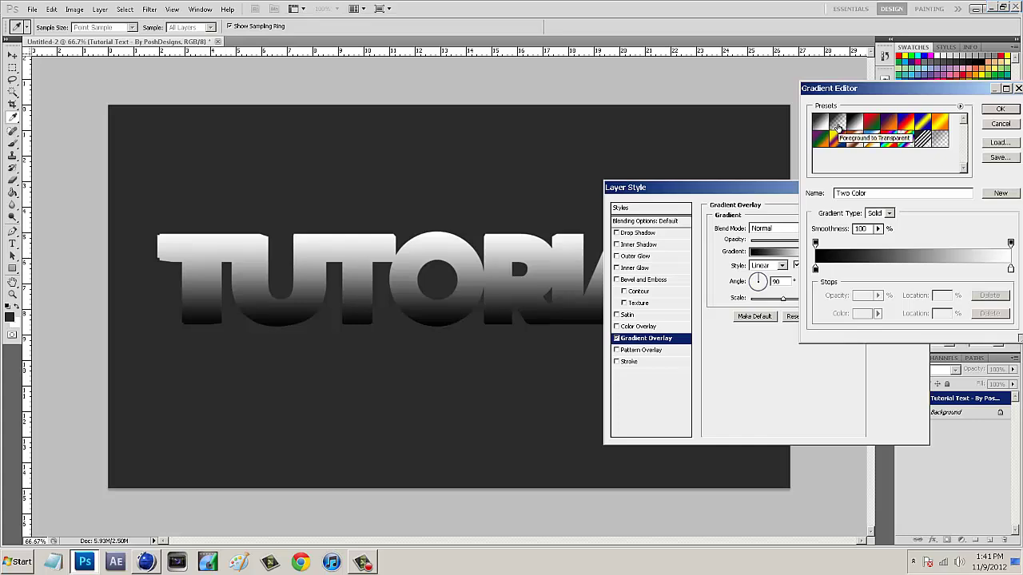
left_click(836, 128)
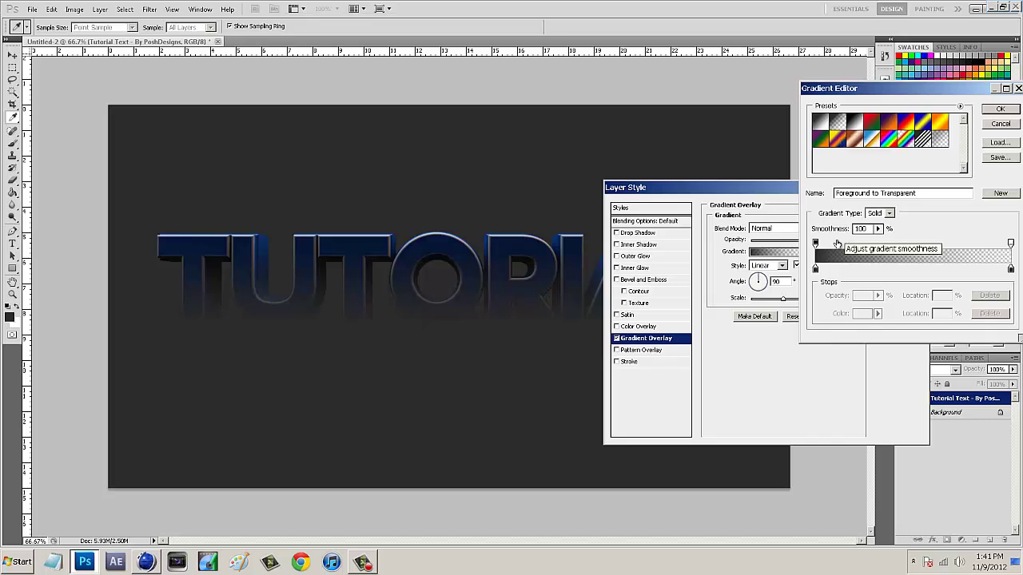
- Swap the gradient's opacity stops so it runs from transparent to 100% opaque, and set its end colour stop to white (ffffff)
mouse_move(815, 245)
left_mouse_down()
mouse_move(999, 243)
mouse_move(815, 244)
left_mouse_up()
left_click(1011, 244)
left_click_drag(988, 244, 1021, 248)
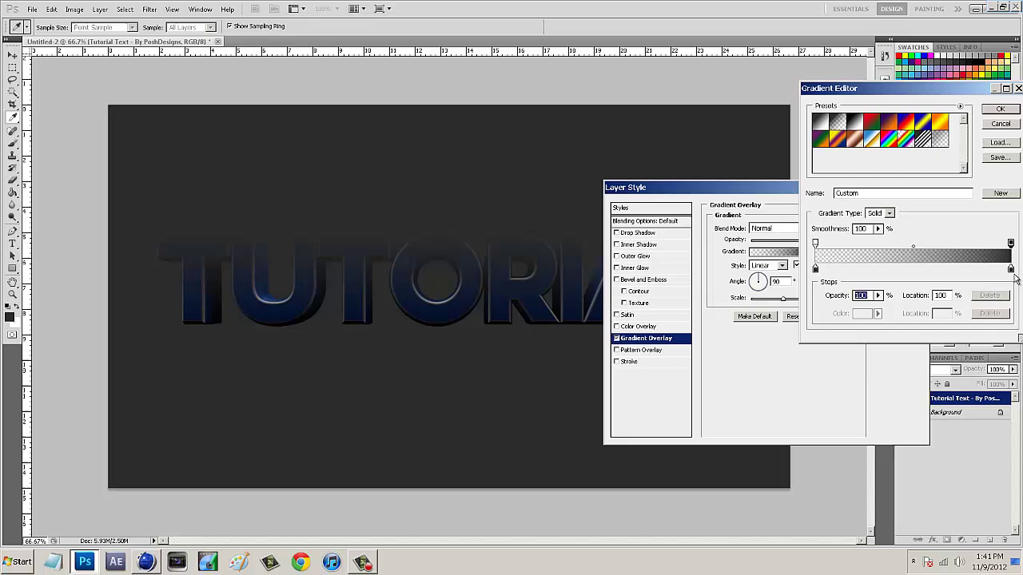
double_click(1011, 269)
left_click_drag(751, 165, 675, 82)
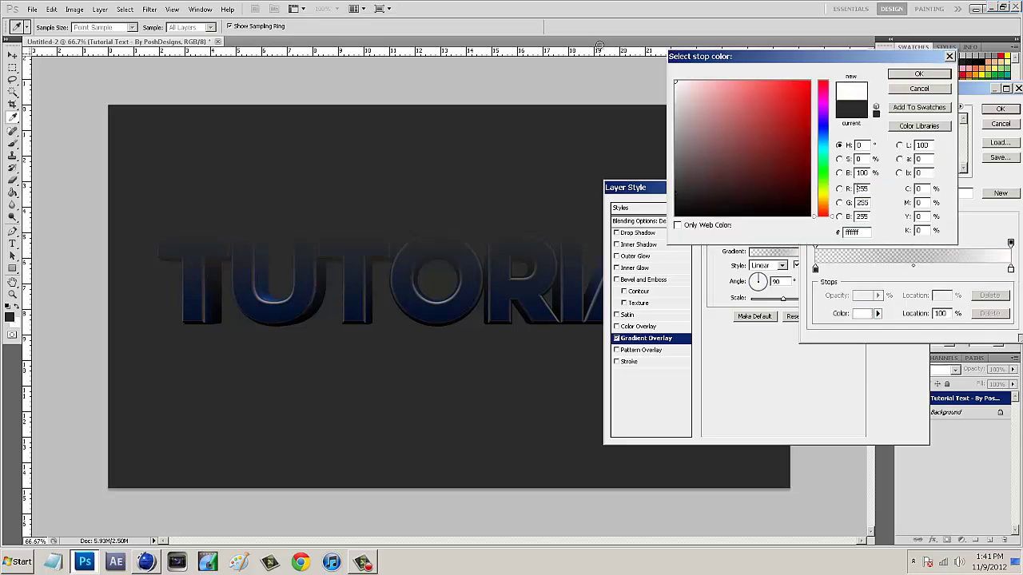
left_click(920, 75)
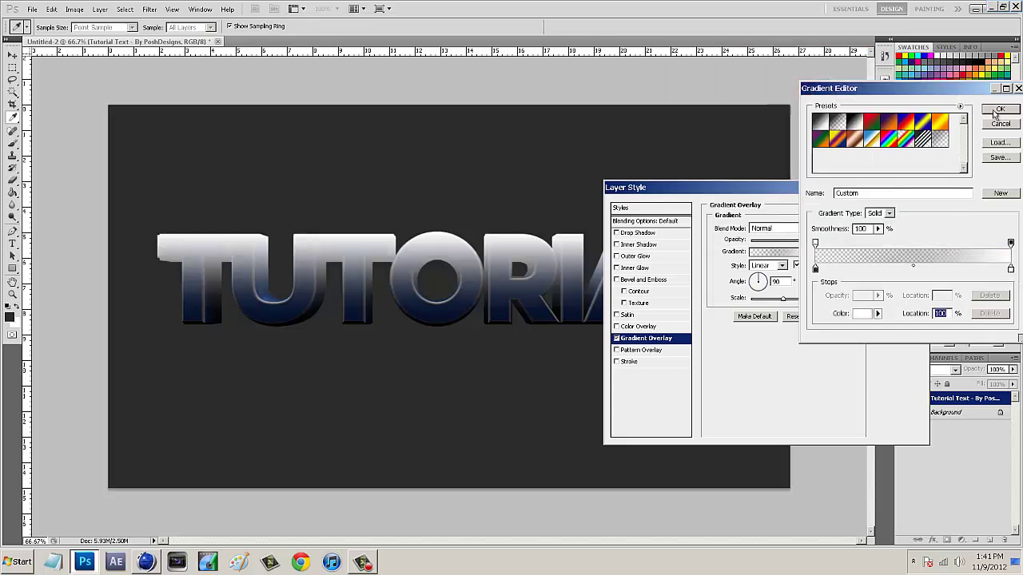
left_click(999, 108)
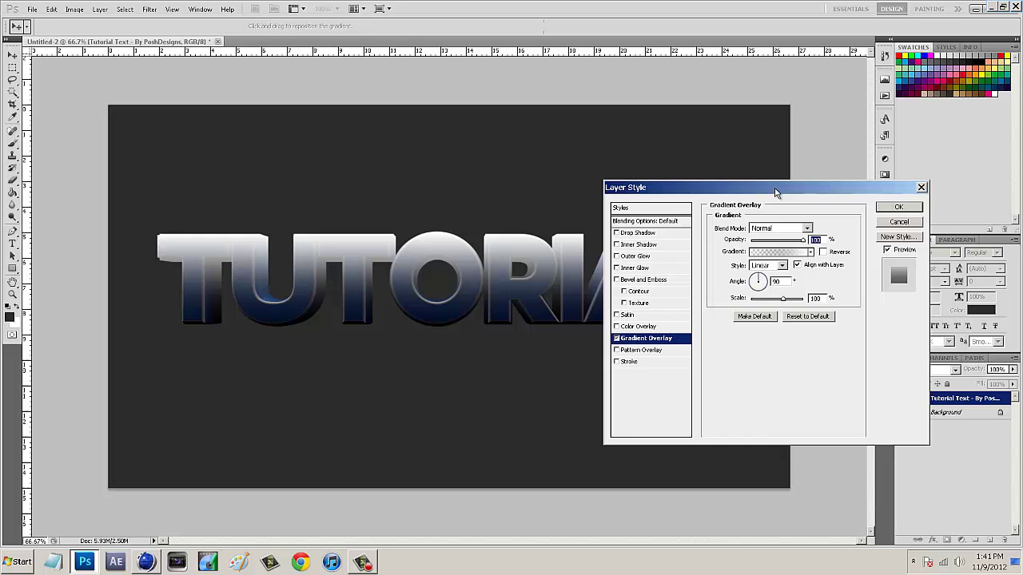
- Set the gradient overlay's blend mode to Overlay and apply the layer style
left_click_drag(775, 189, 835, 106)
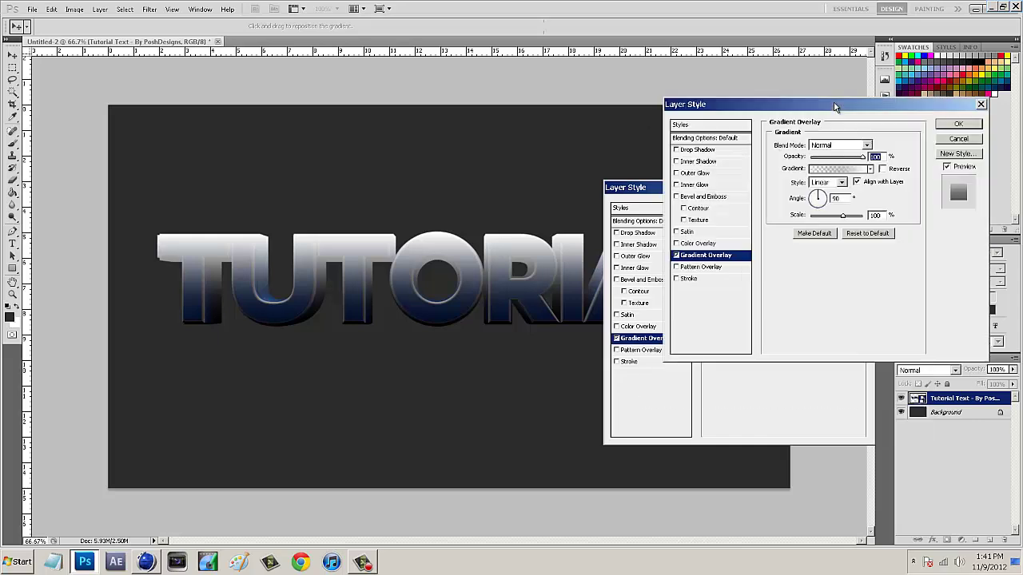
left_click(825, 147)
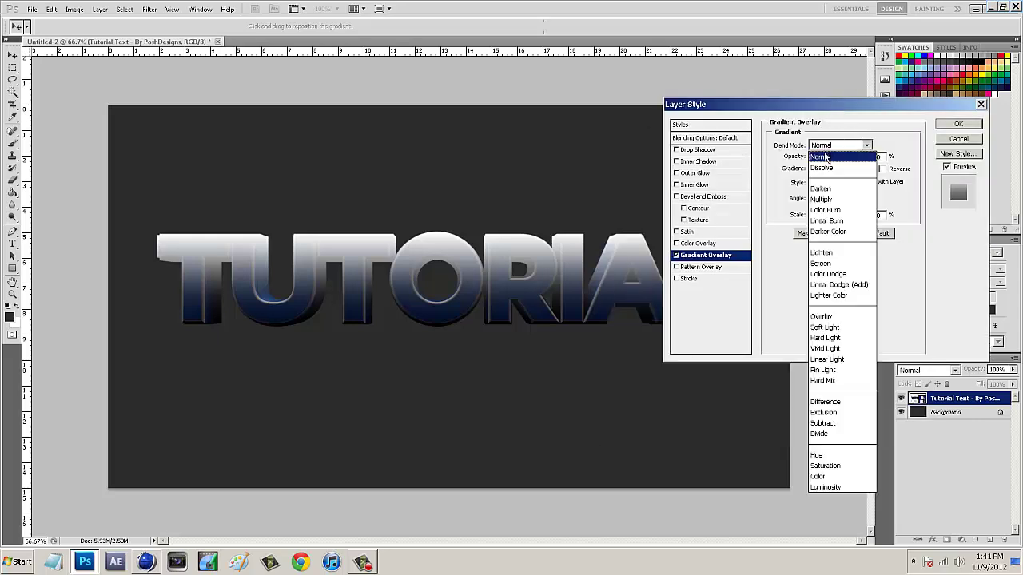
left_click(826, 319)
left_click(947, 125)
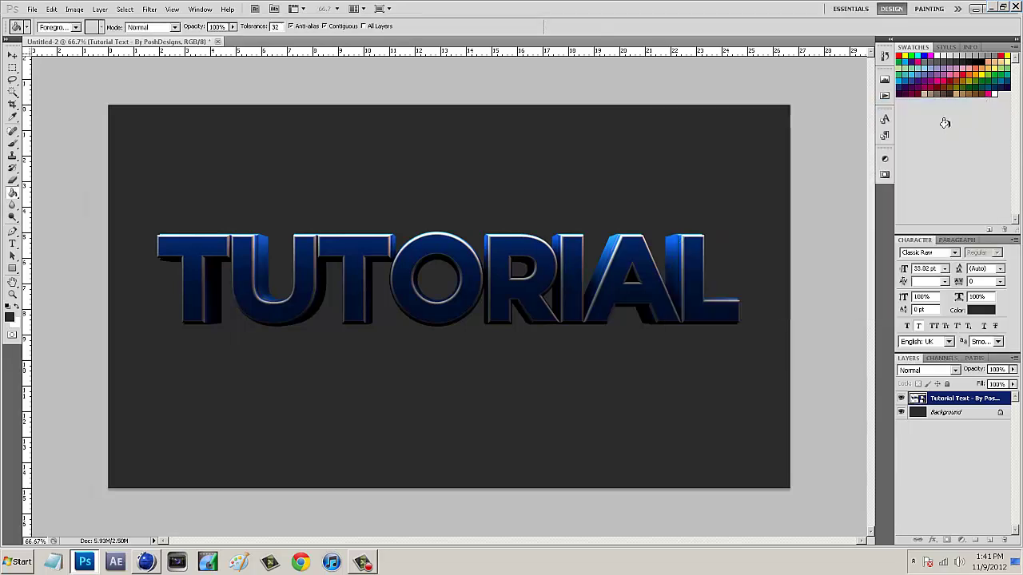